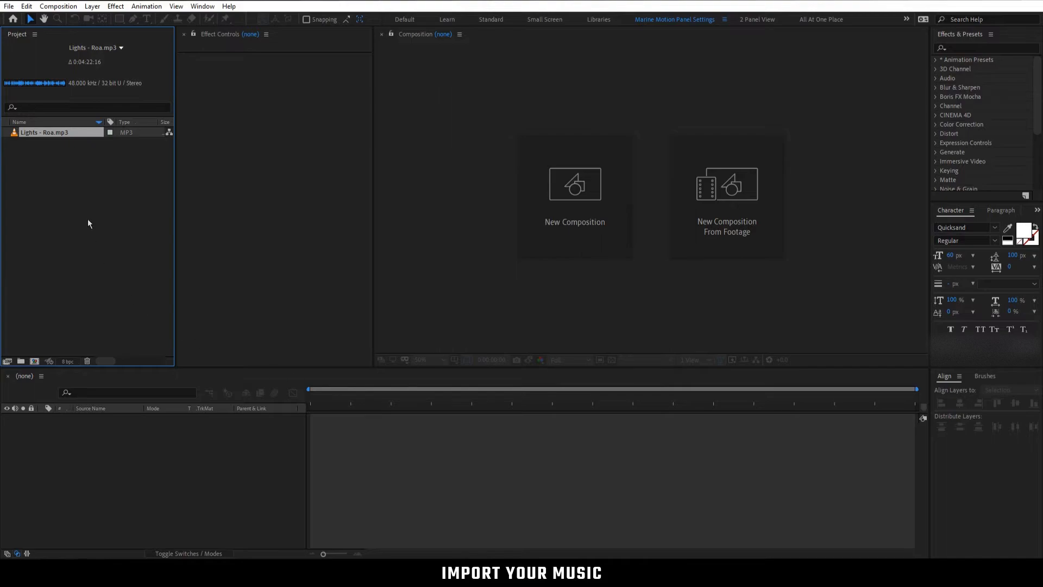
Create a composition from Lights - Roa.mp3, name it Render and set its timecode to Non-Drop Frame.
{"action": "left_click_drag", "start_coordinate": [87, 135], "coordinate": [128, 438]}
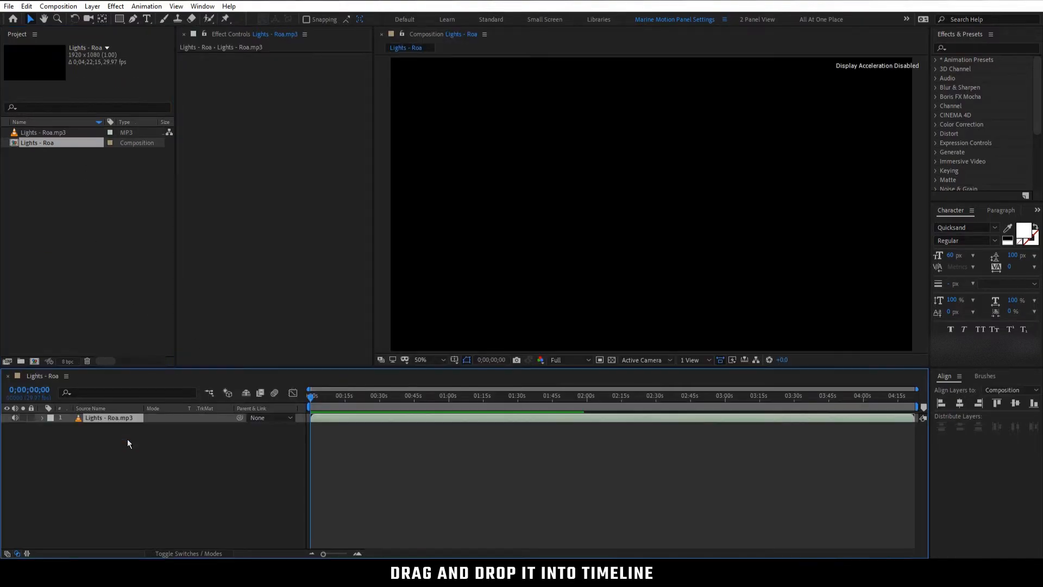
{"action": "right_click", "coordinate": [53, 376]}
{"action": "left_click", "coordinate": [129, 175]}
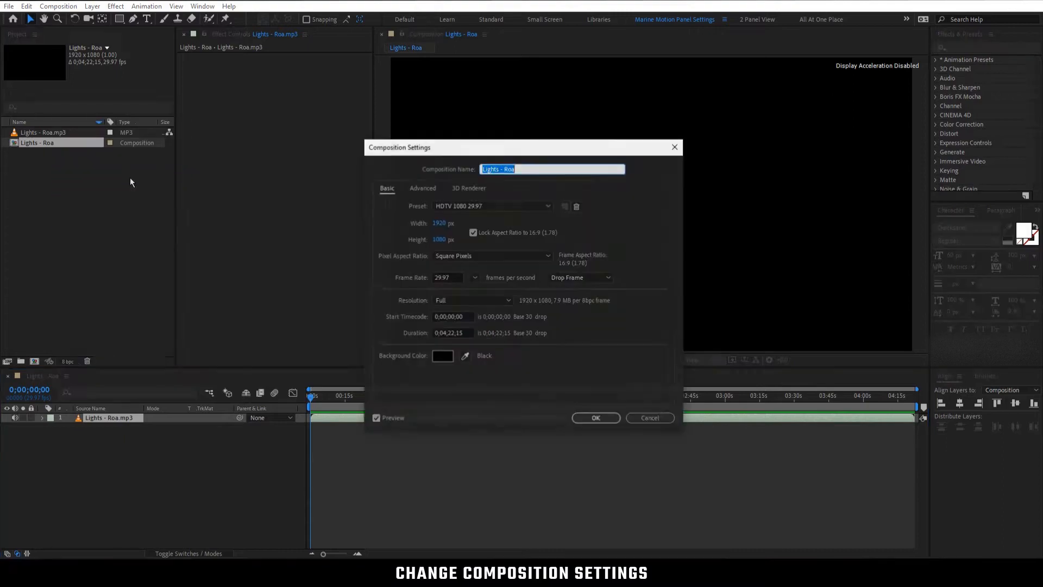
{"action": "type", "text": "Render"}
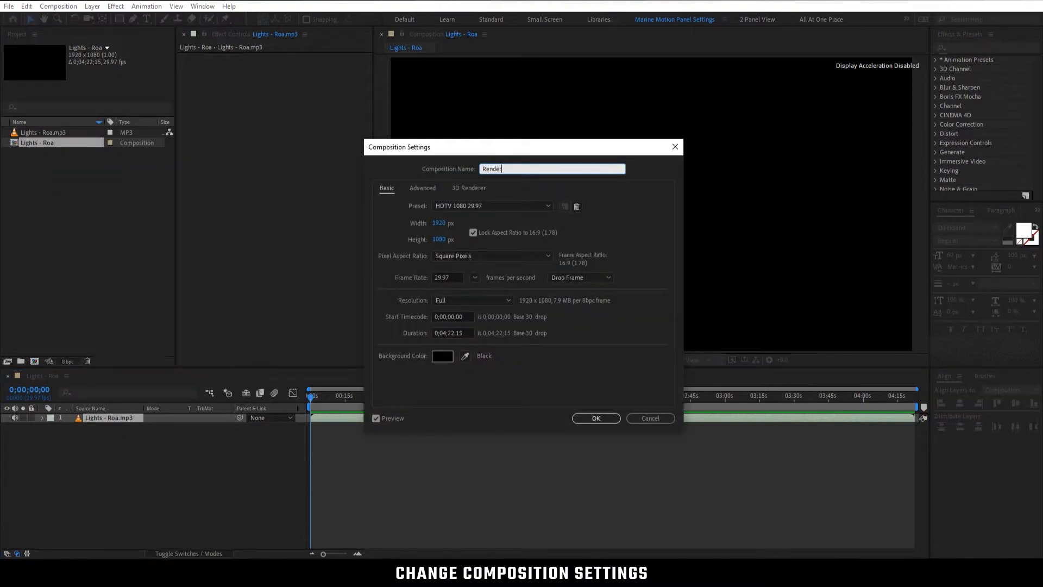
{"action": "left_click", "coordinate": [559, 277]}
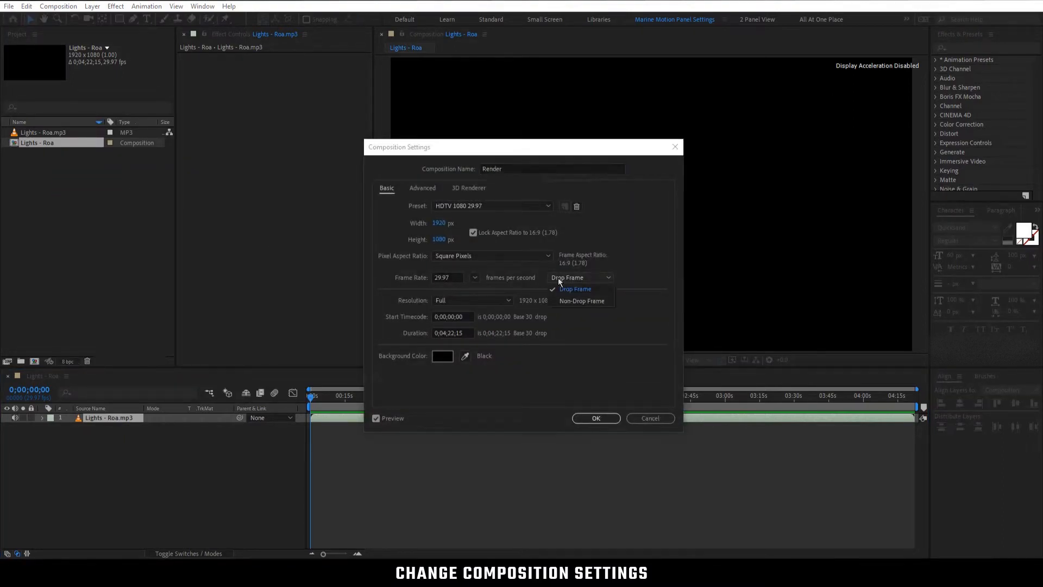
{"action": "left_click", "coordinate": [570, 299]}
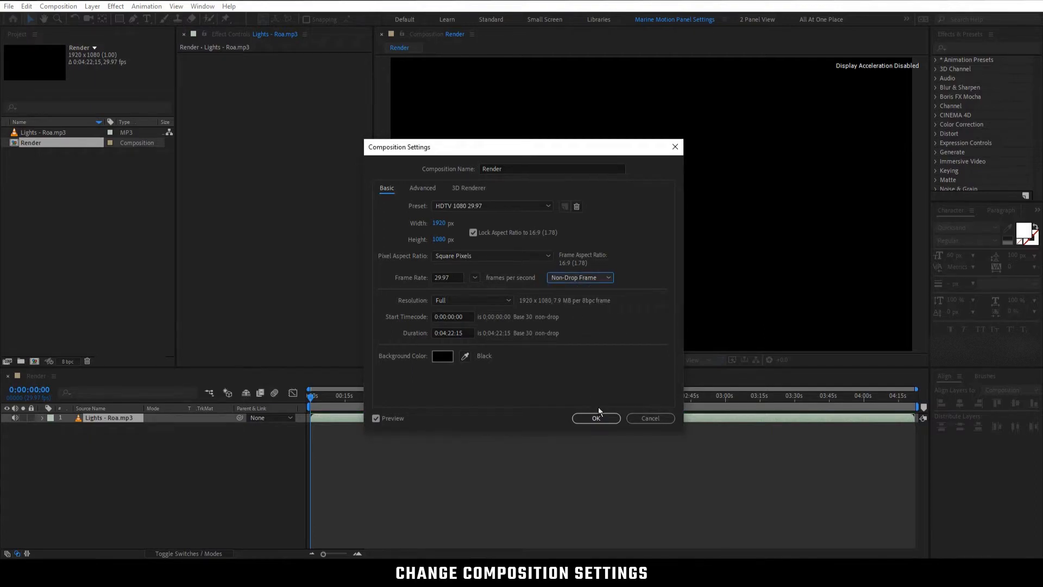
{"action": "left_click", "coordinate": [600, 418]}
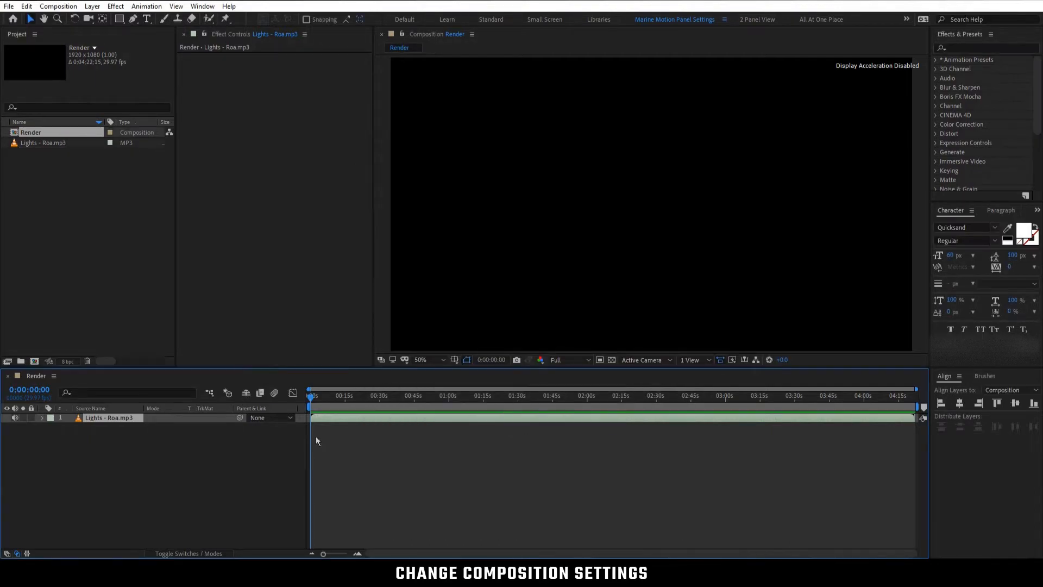
Pre-compose the Lights - Roa.mp3 layer as Music, moving all attributes into the new composition.
{"action": "right_click", "coordinate": [133, 418]}
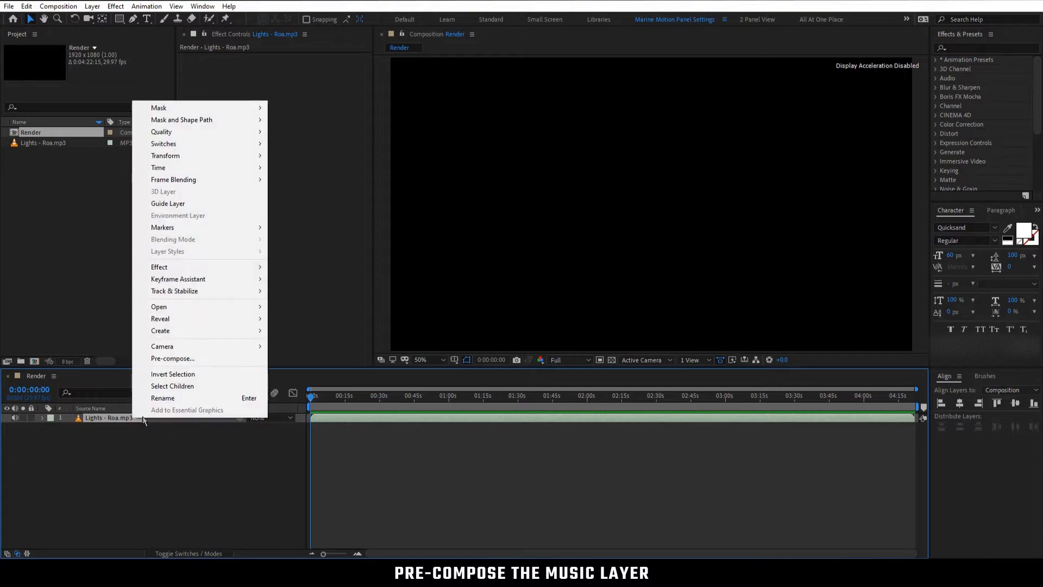
{"action": "left_click", "coordinate": [171, 361]}
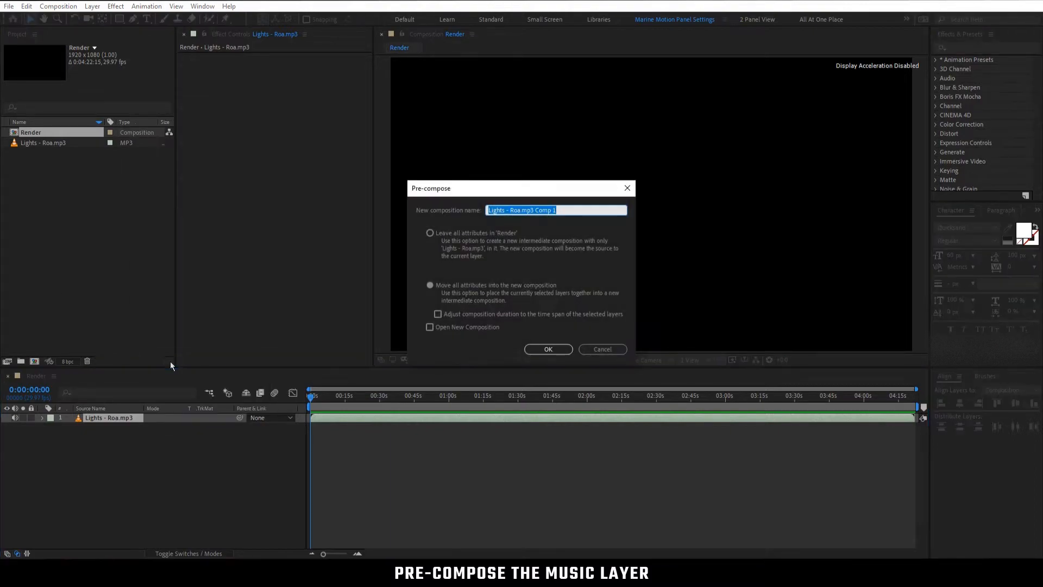
{"action": "type", "text": "Music"}
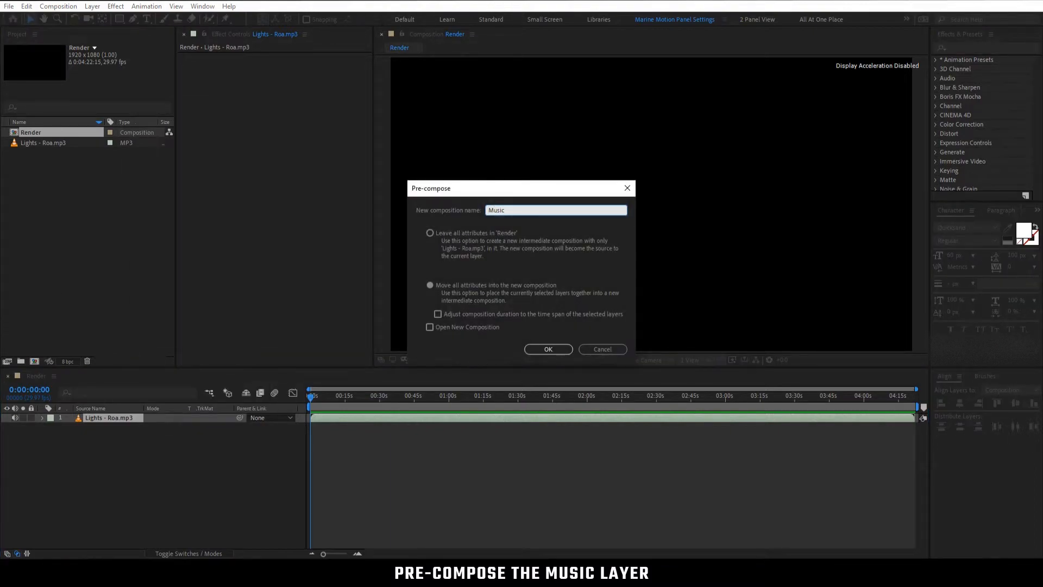
{"action": "left_click", "coordinate": [430, 285]}
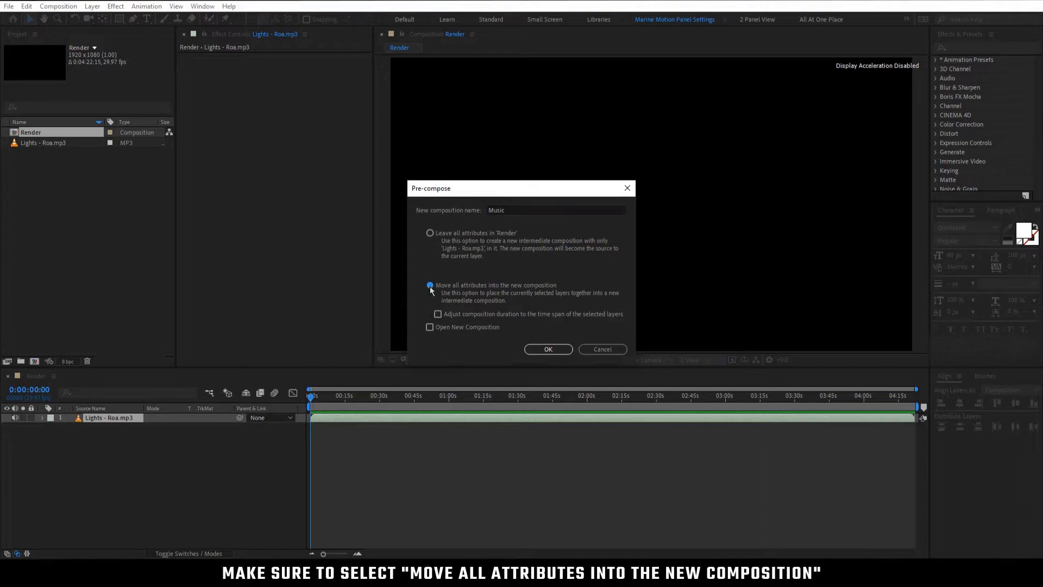
{"action": "left_click", "coordinate": [541, 349]}
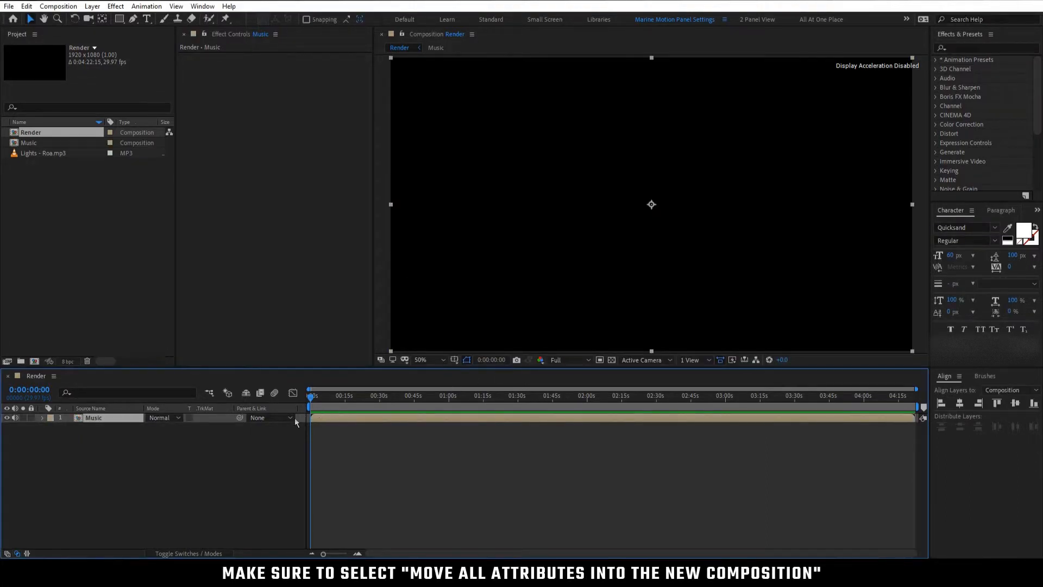
Add a new black 1920 x 1080 px solid named Background to the Render composition.
{"action": "left_click", "coordinate": [158, 441]}
{"action": "right_click", "coordinate": [159, 441]}
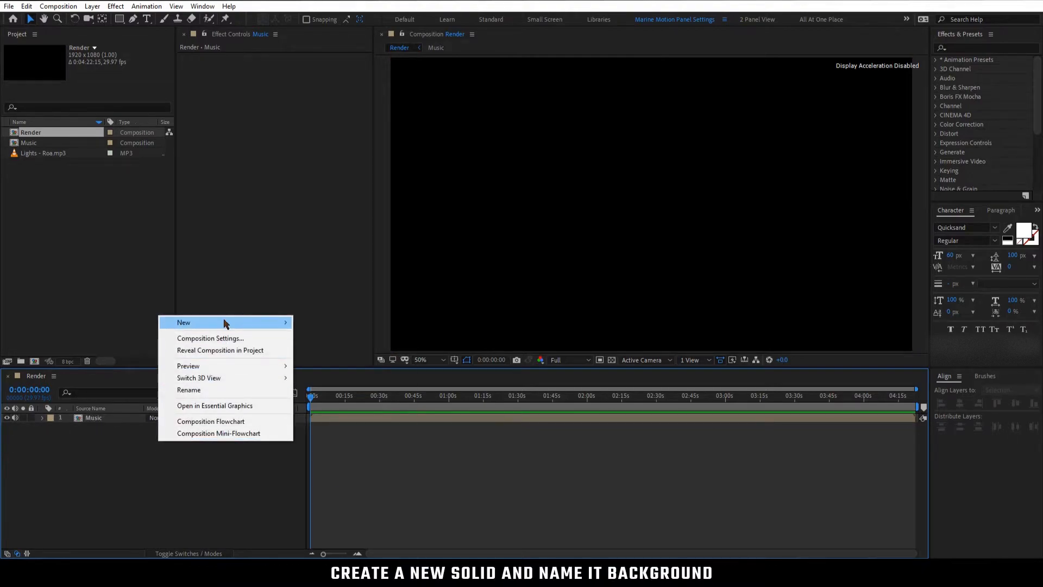
{"action": "mouse_move", "coordinate": [225, 324]}
{"action": "left_click", "coordinate": [336, 352]}
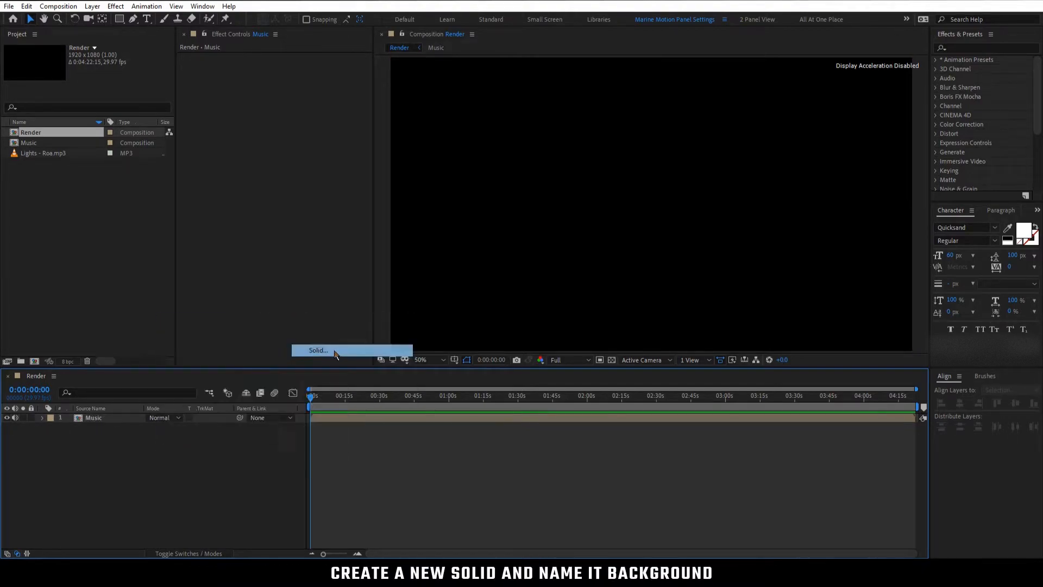
{"action": "type", "text": "Ba"}
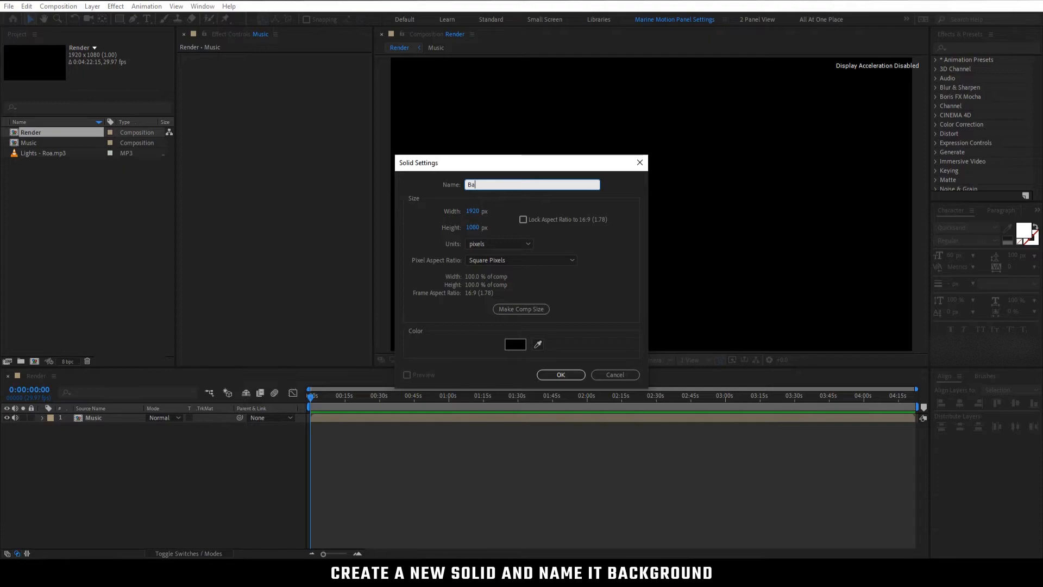
{"action": "type", "text": "ckground"}
{"action": "left_click", "coordinate": [546, 376]}
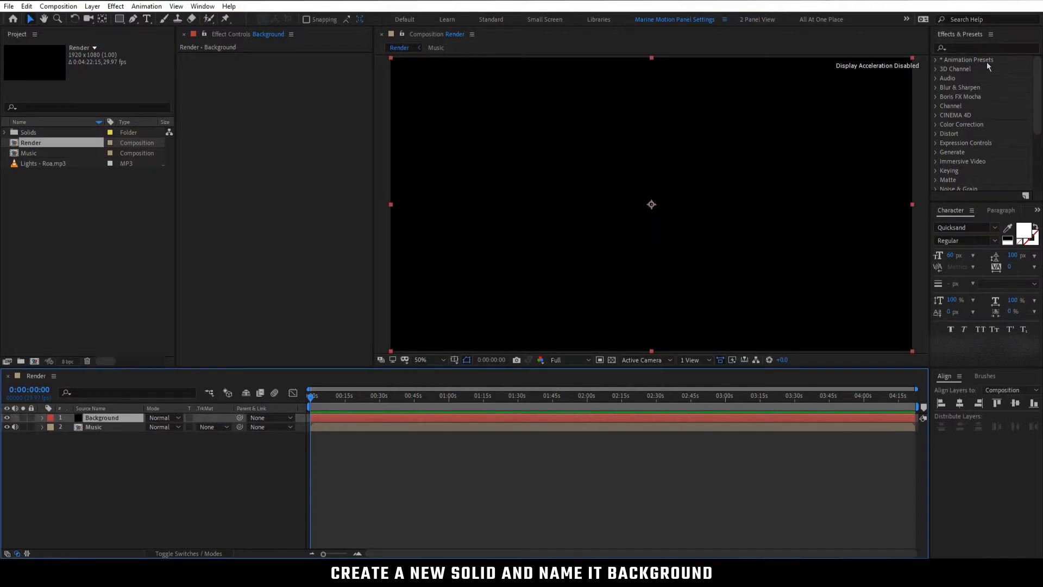
Find the Fill effect and apply it to the Background layer.
{"action": "left_click", "coordinate": [986, 48]}
{"action": "type", "text": "f"}
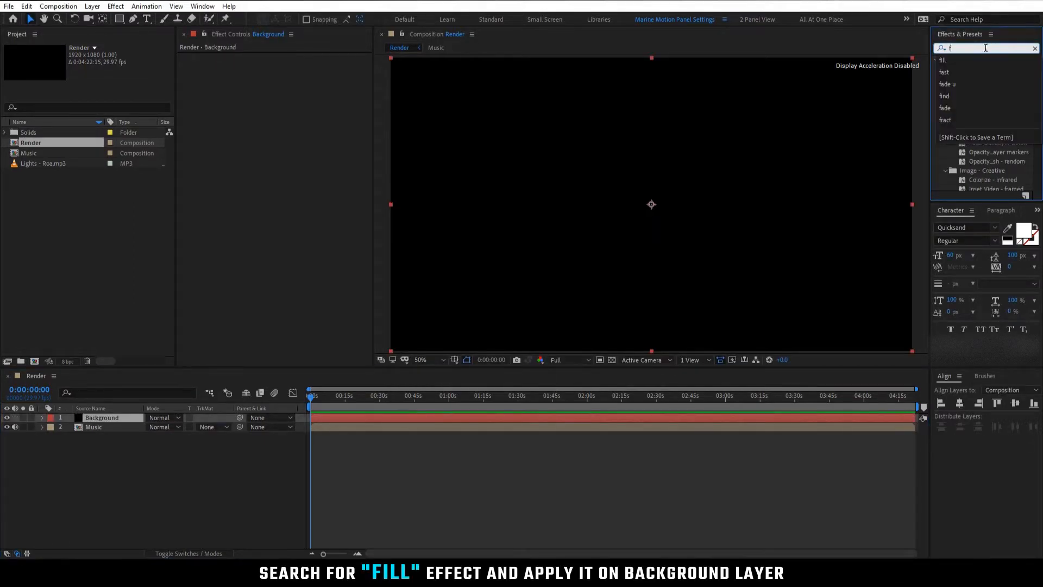
{"action": "type", "text": "ill"}
{"action": "left_click", "coordinate": [977, 115]}
{"action": "left_click_drag", "start_coordinate": [978, 117], "coordinate": [136, 416]}
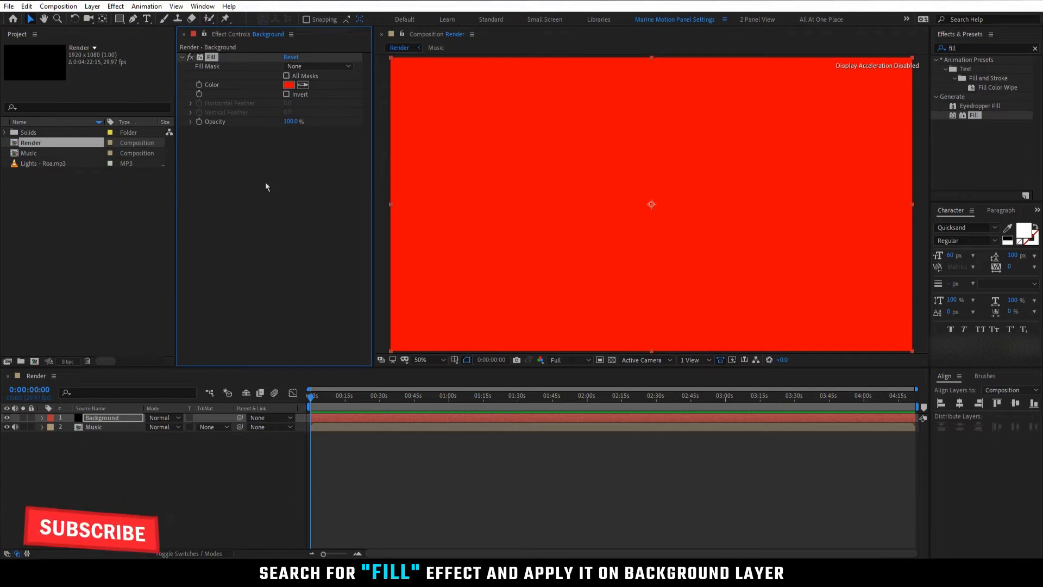
Set the Fill effect's color on the Background layer to light blue 6B91CF.
{"action": "left_click", "coordinate": [289, 85]}
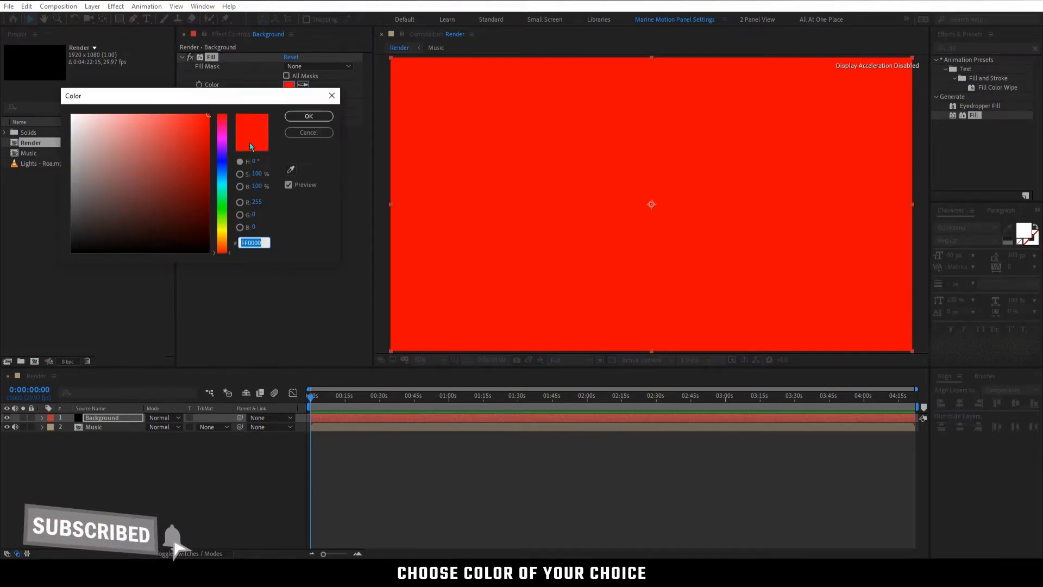
{"action": "left_click", "coordinate": [223, 168]}
{"action": "left_click", "coordinate": [136, 142]}
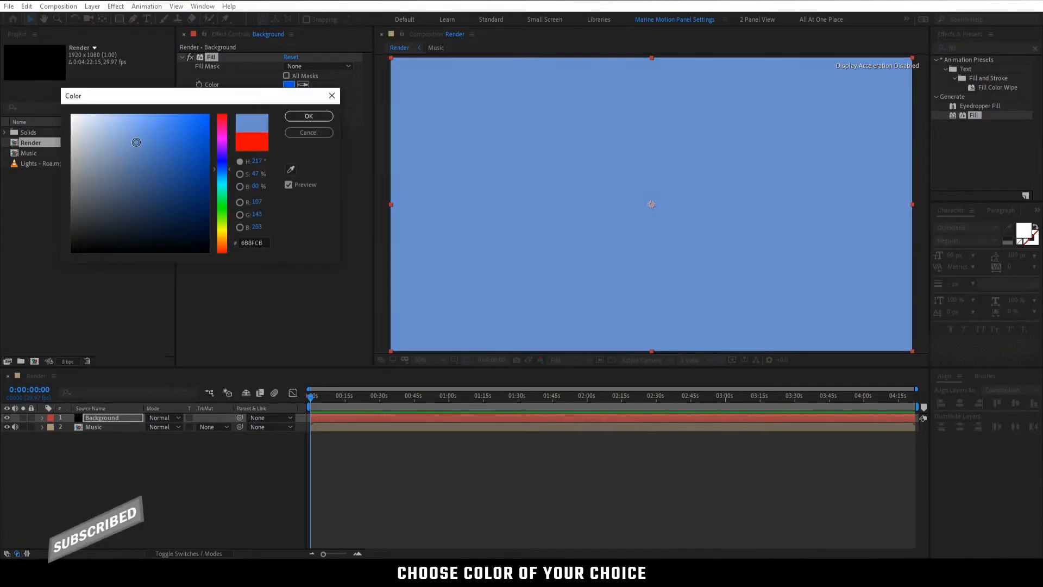
{"action": "left_click", "coordinate": [139, 138]}
{"action": "left_click_drag", "start_coordinate": [139, 139], "coordinate": [138, 140]}
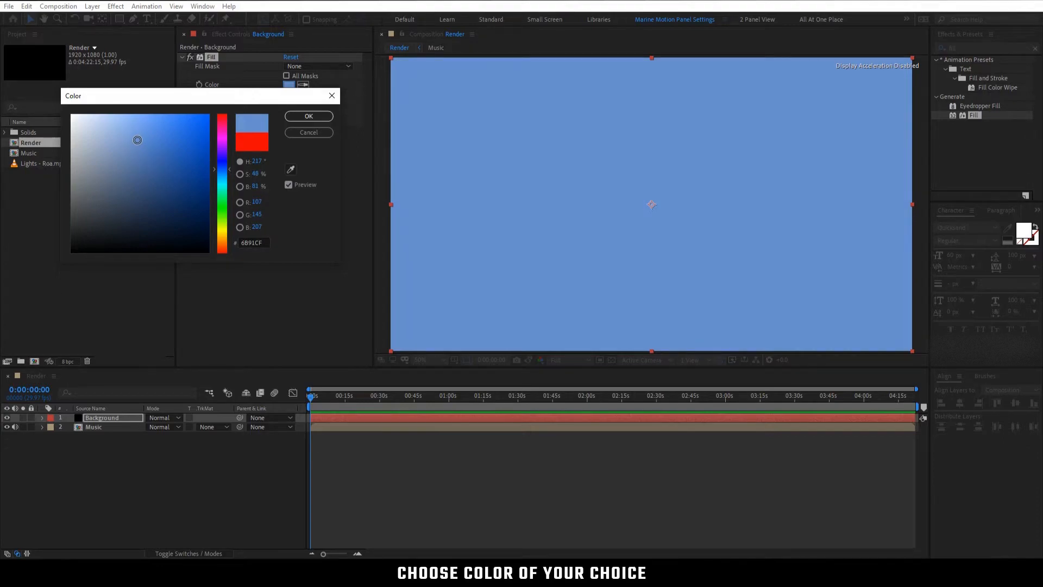
{"action": "left_click", "coordinate": [293, 118]}
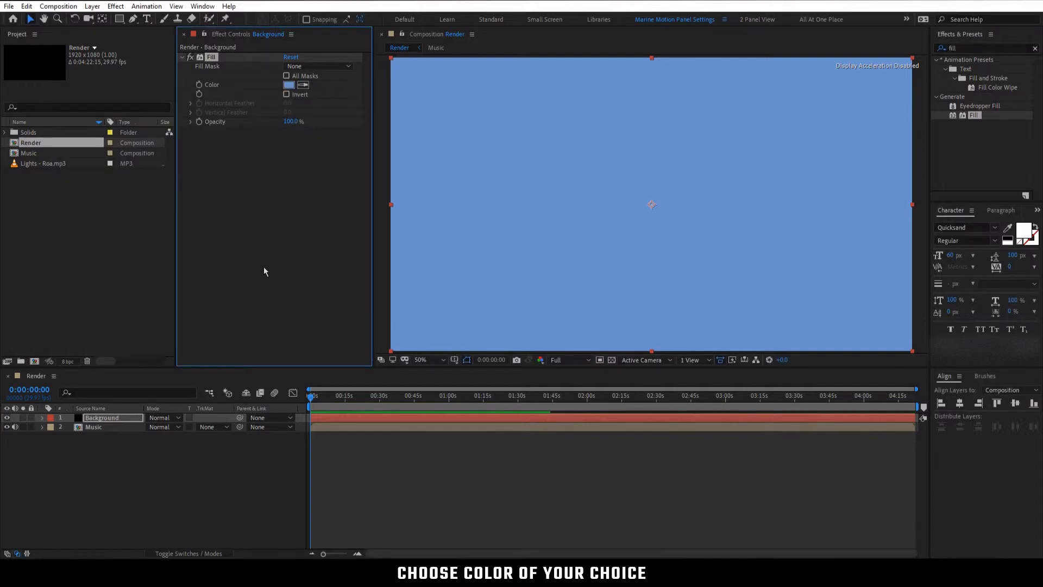
Show the proportional grid and draw a white rectangle of about 1200 x 560 px from the composition's center on a new shape layer.
{"action": "left_click", "coordinate": [222, 438]}
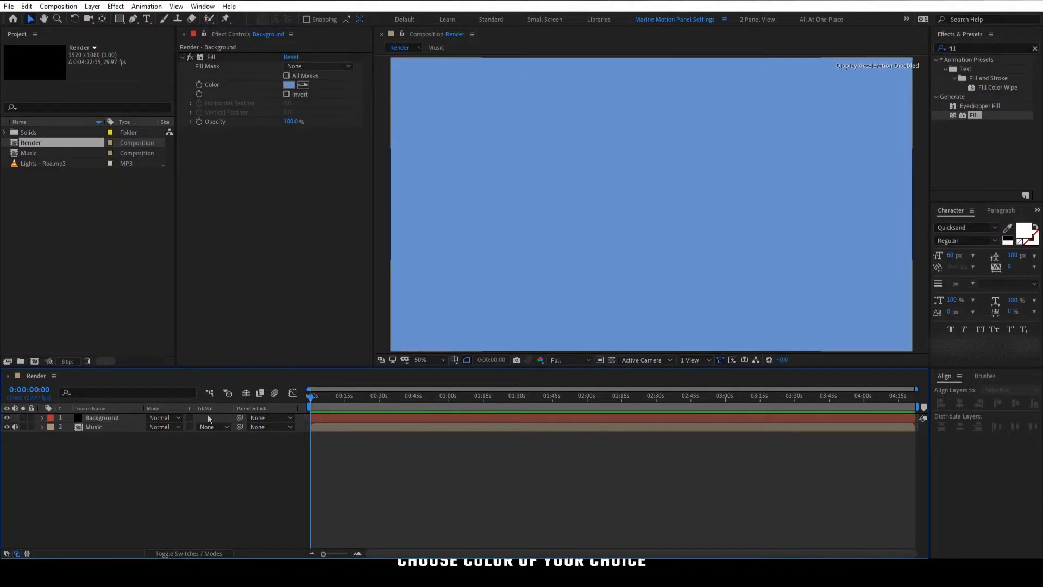
{"action": "left_click", "coordinate": [121, 23]}
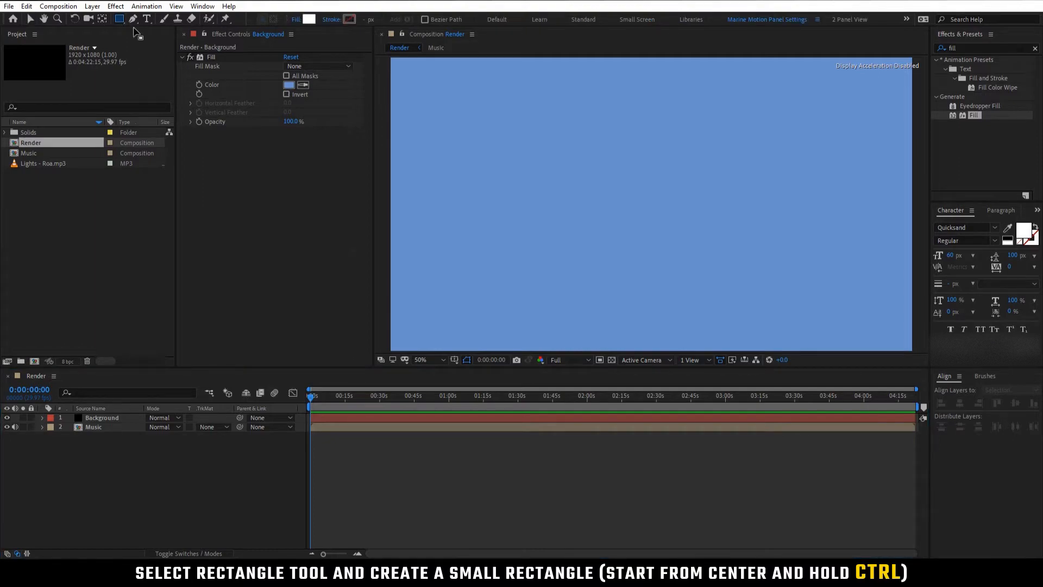
{"action": "left_click", "coordinate": [454, 359]}
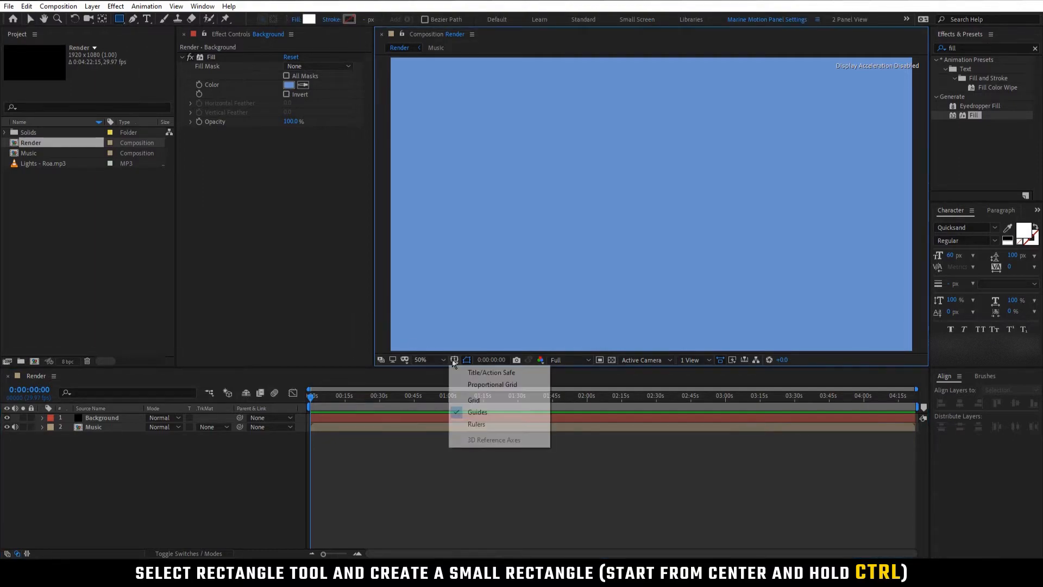
{"action": "left_click", "coordinate": [462, 382]}
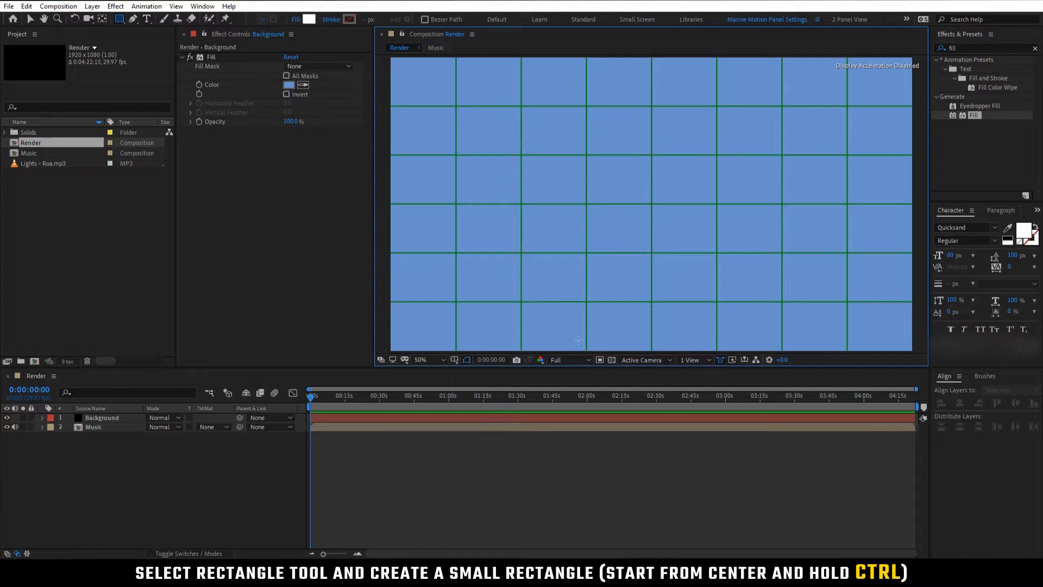
{"action": "left_click_drag", "start_coordinate": [652, 204], "coordinate": [815, 280]}
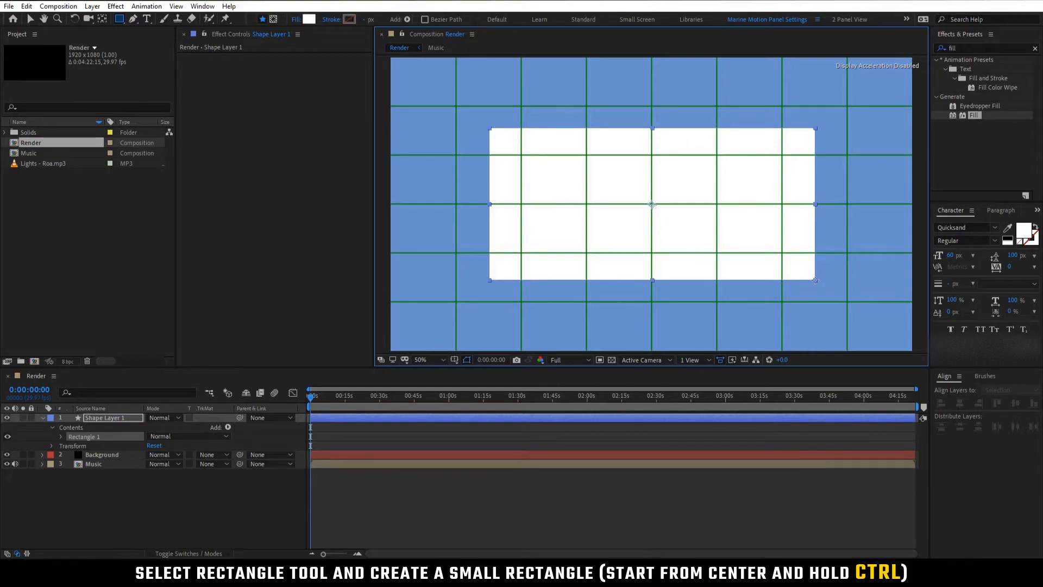
{"action": "left_click_drag", "start_coordinate": [815, 280], "coordinate": [815, 280]}
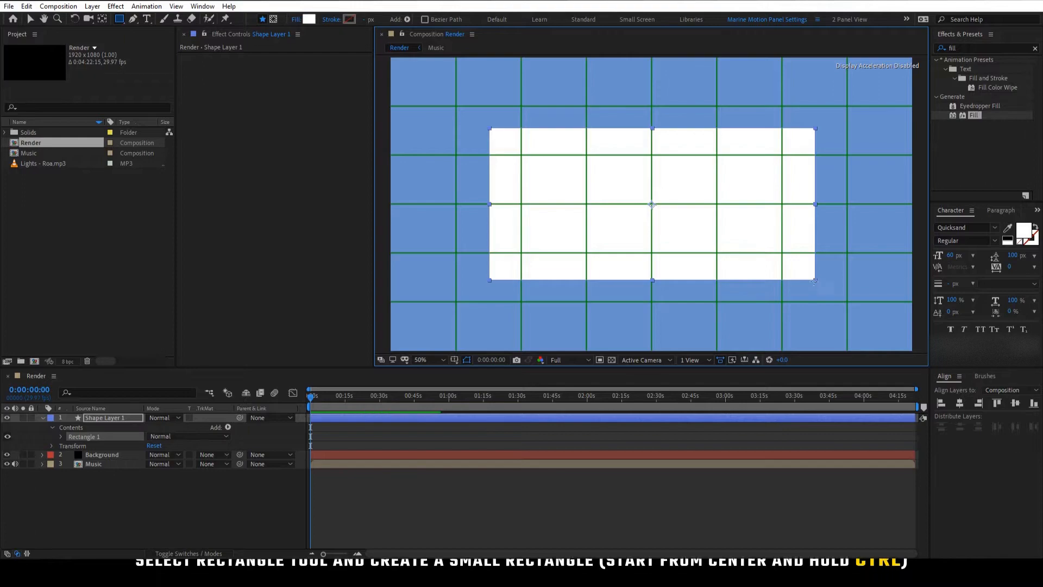
Align the white rectangle horizontally and vertically to the composition's center, and activate the Pan Behind tool.
{"action": "key", "text": "v"}
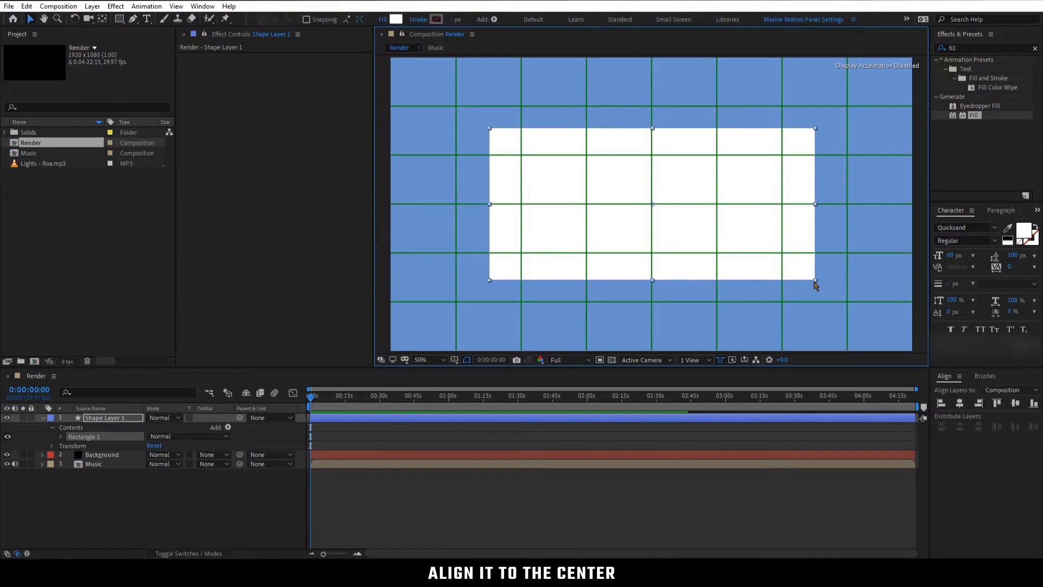
{"action": "left_click", "coordinate": [961, 406]}
{"action": "left_click", "coordinate": [1013, 405]}
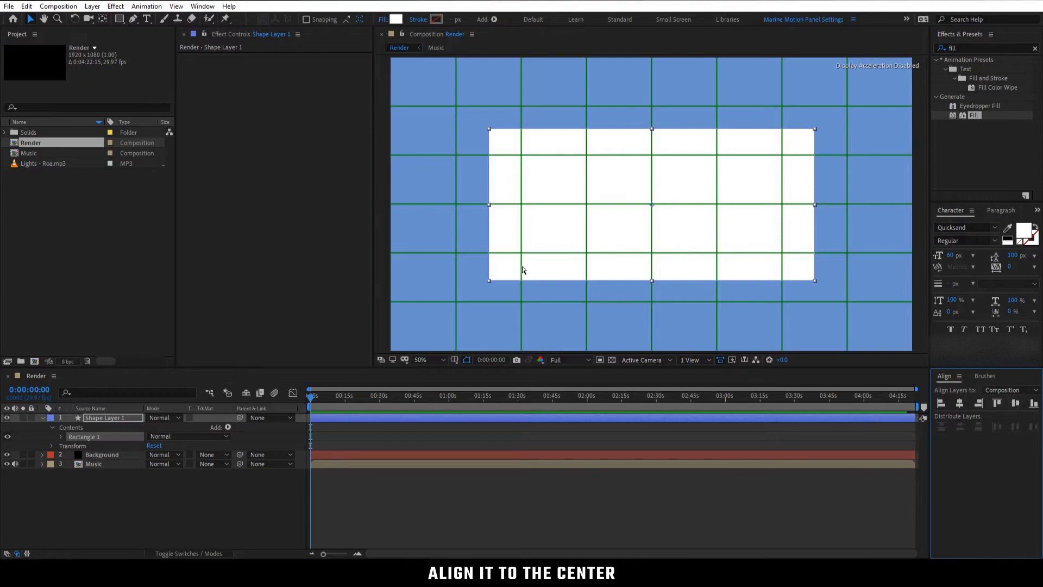
{"action": "left_click", "coordinate": [102, 20]}
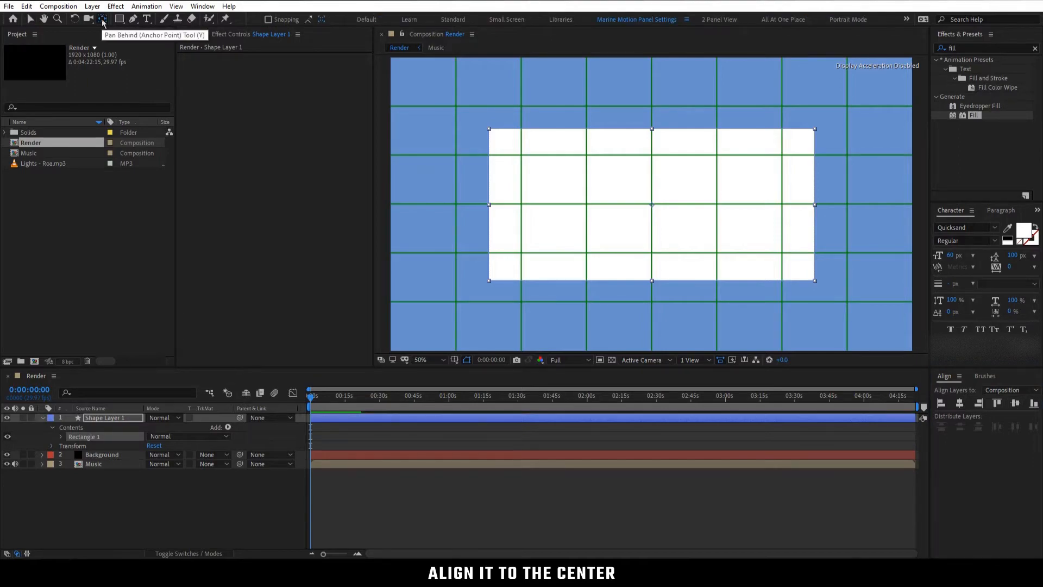
Set the roundness of the white rectangle's path to 120 and collapse the shape layer's properties.
{"action": "left_click", "coordinate": [121, 418]}
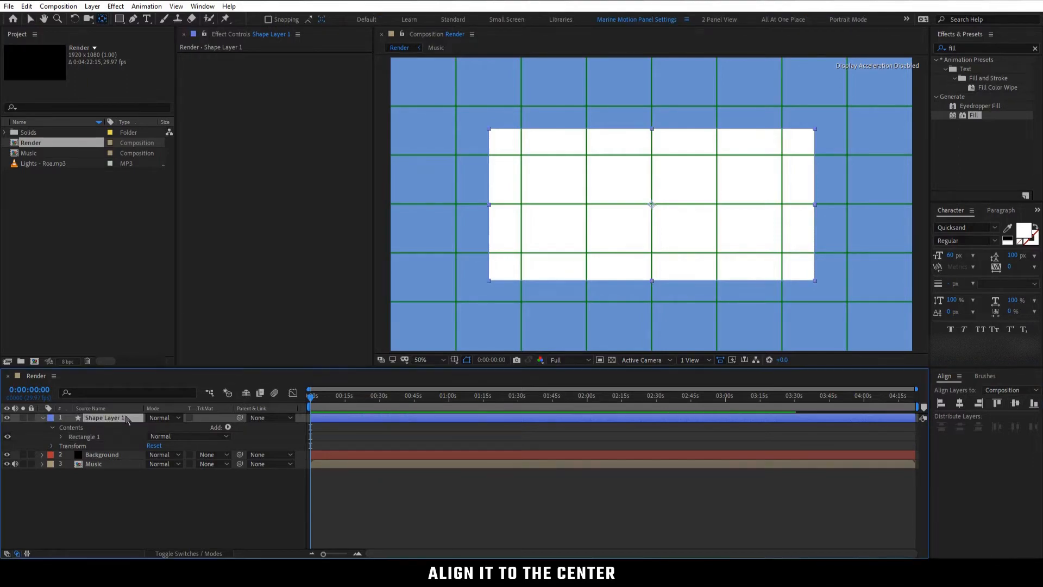
{"action": "left_click", "coordinate": [62, 437]}
{"action": "left_click", "coordinate": [71, 446]}
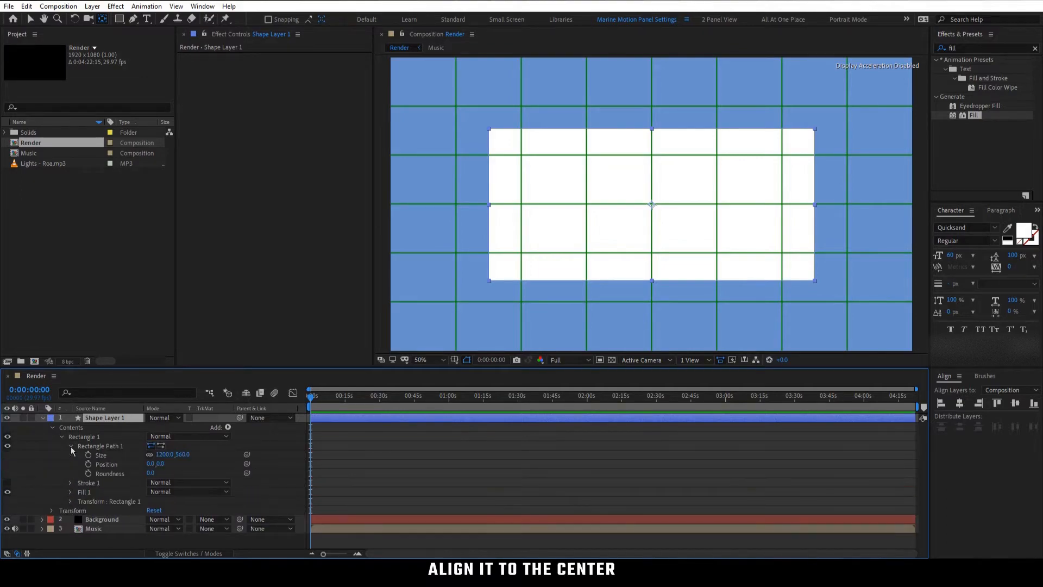
{"action": "left_click", "coordinate": [151, 473]}
{"action": "type", "text": "120"}
{"action": "key", "text": "Return"}
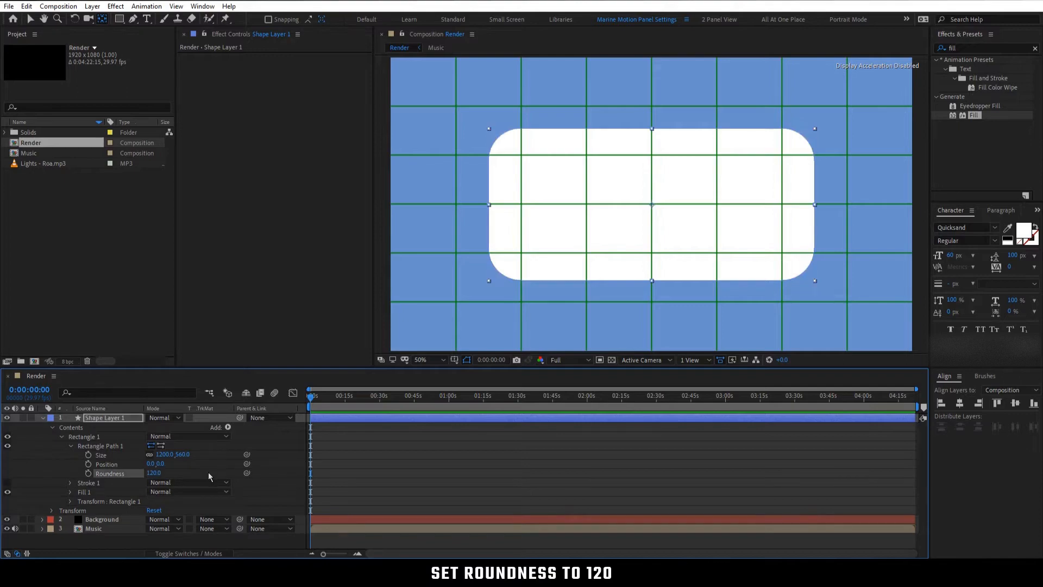
{"action": "left_click", "coordinate": [208, 472]}
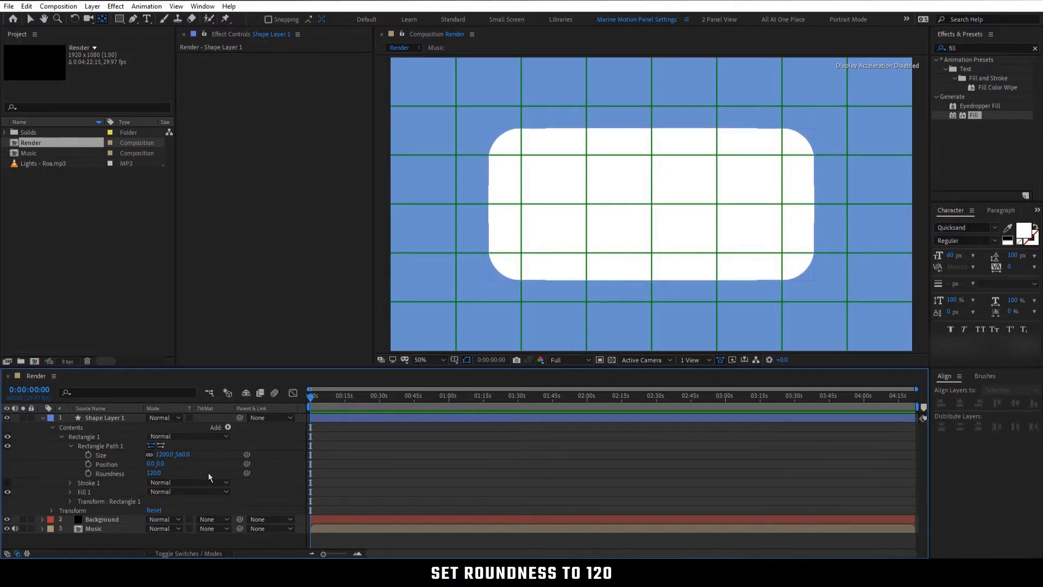
{"action": "left_click", "coordinate": [42, 418]}
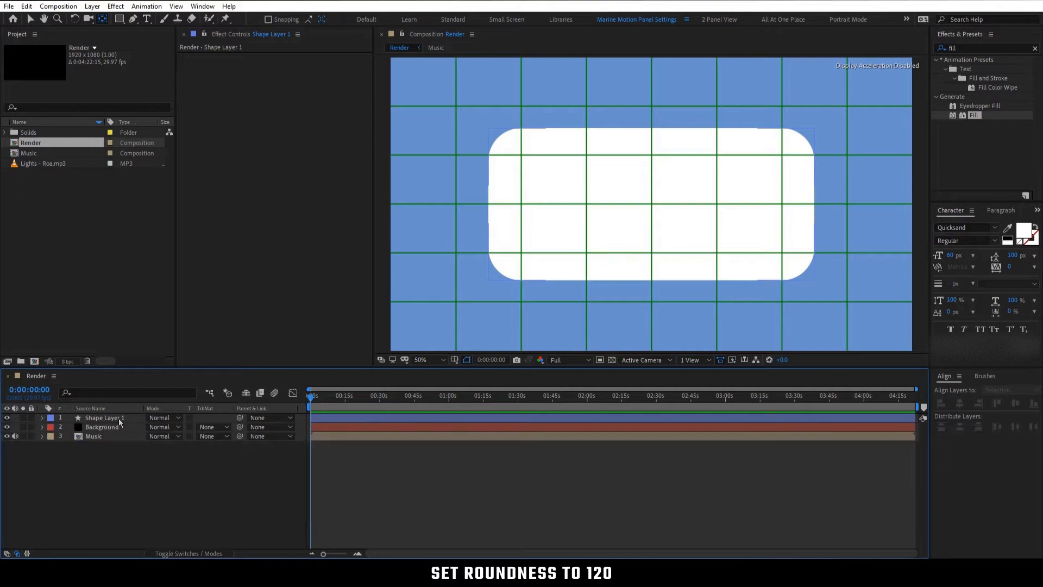
Apply the Fill effect to the rounded rectangle's shape layer and sample the background's light blue as the fill color.
{"action": "left_click_drag", "start_coordinate": [974, 115], "coordinate": [127, 417]}
{"action": "left_click", "coordinate": [302, 85]}
{"action": "left_click", "coordinate": [457, 124]}
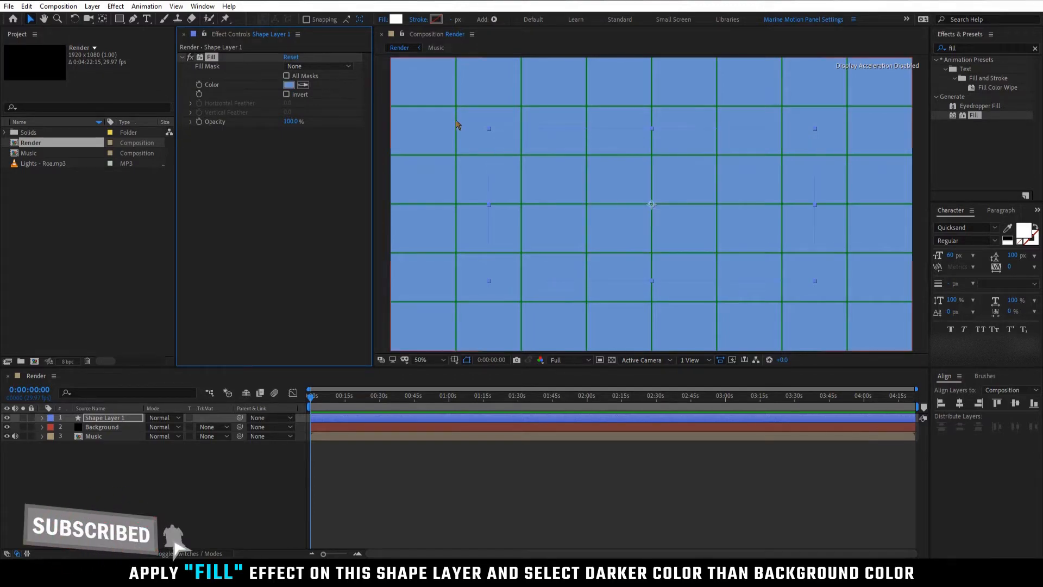
Darken the shape layer's Fill effect color to 5575A8 and hide the proportional grid.
{"action": "left_click", "coordinate": [288, 84]}
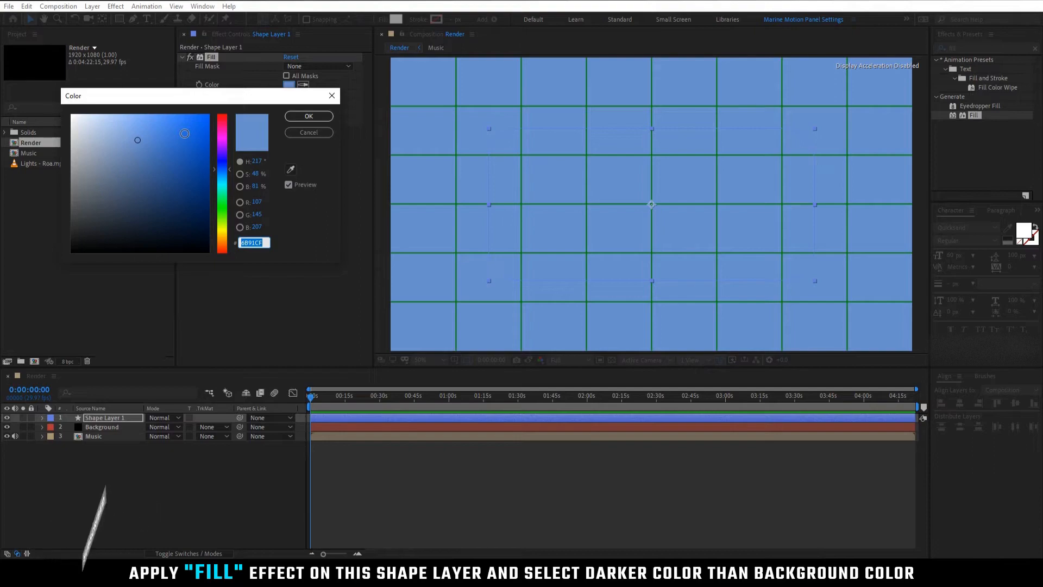
{"action": "left_click", "coordinate": [138, 142]}
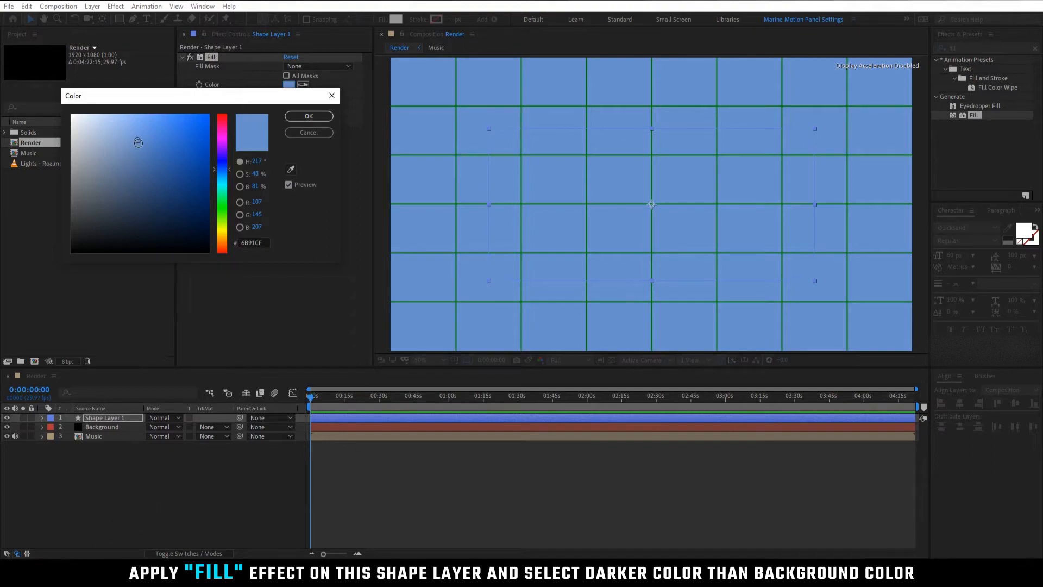
{"action": "left_click_drag", "start_coordinate": [138, 143], "coordinate": [139, 161]}
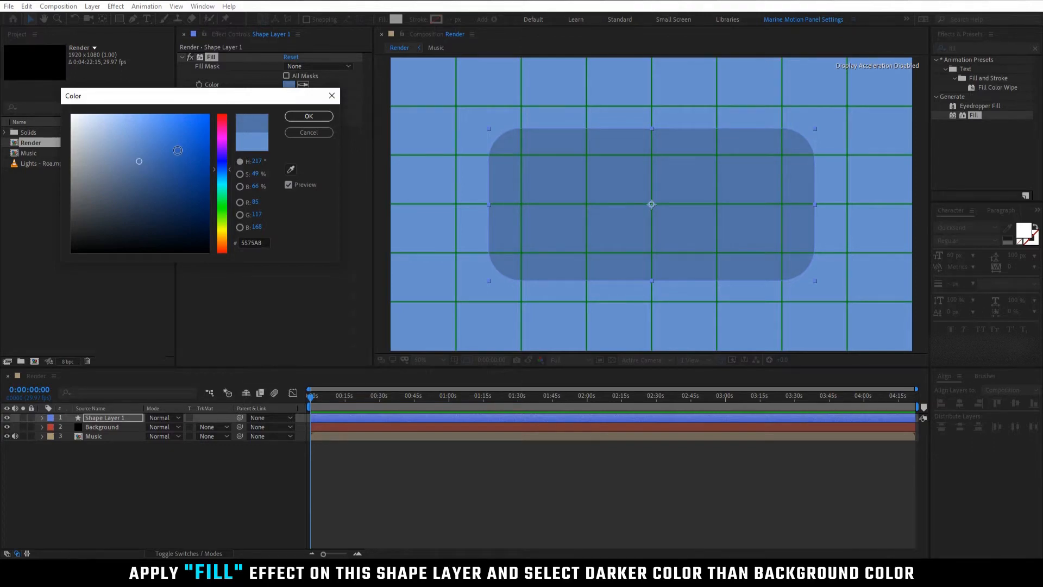
{"action": "key", "text": "Return"}
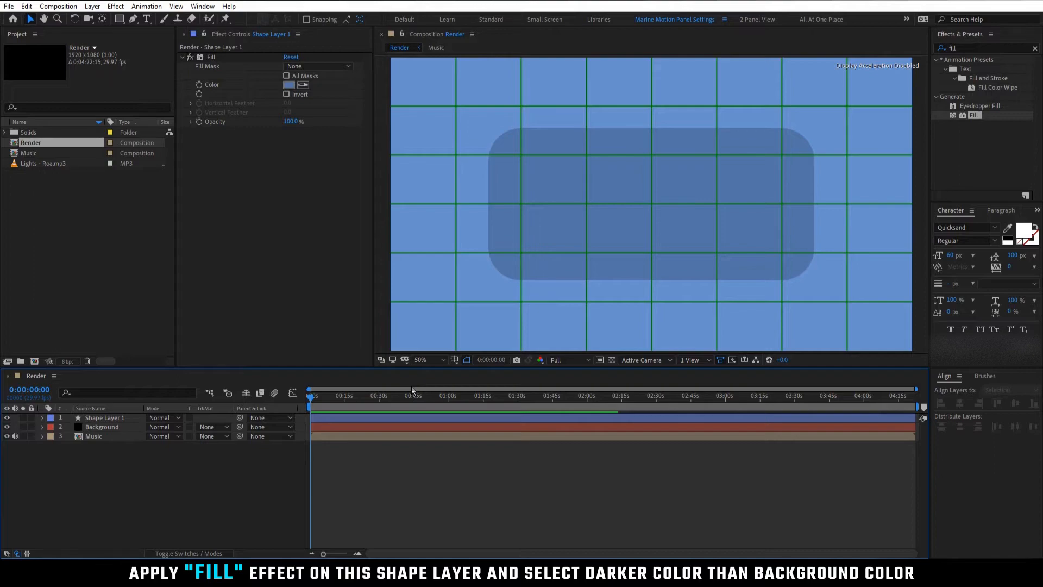
{"action": "key", "text": "ctrl+apostrophe"}
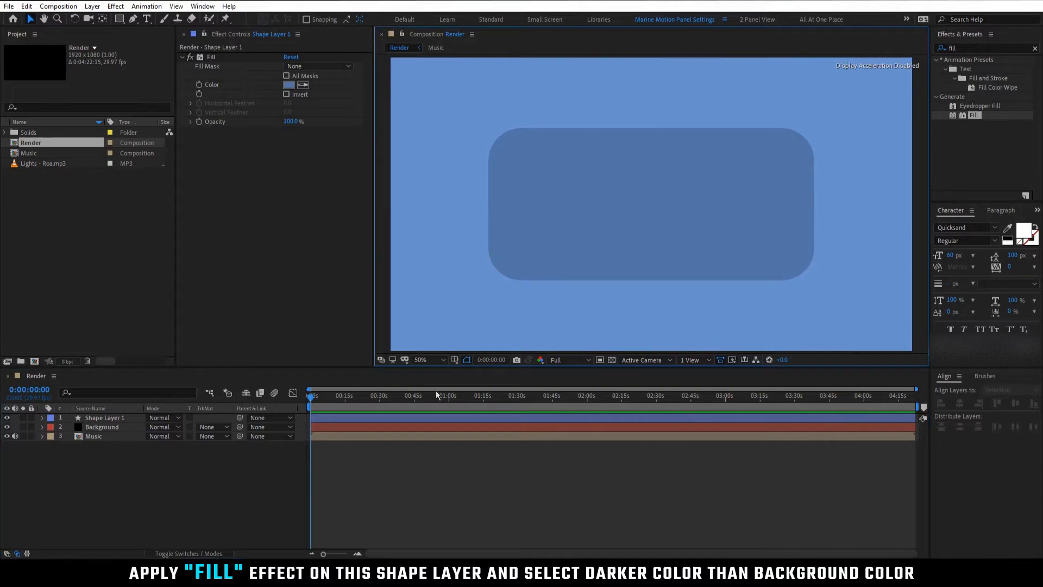
{"action": "left_click", "coordinate": [248, 454]}
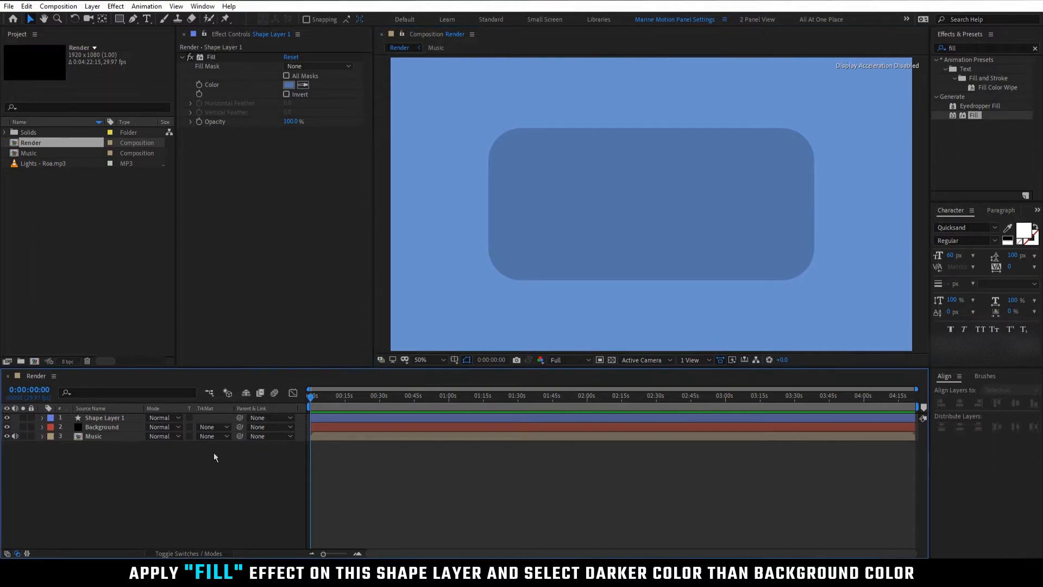
Add an Inner Shadow layer style to the rounded rectangle's shape layer and expand the style's properties.
{"action": "right_click", "coordinate": [131, 419]}
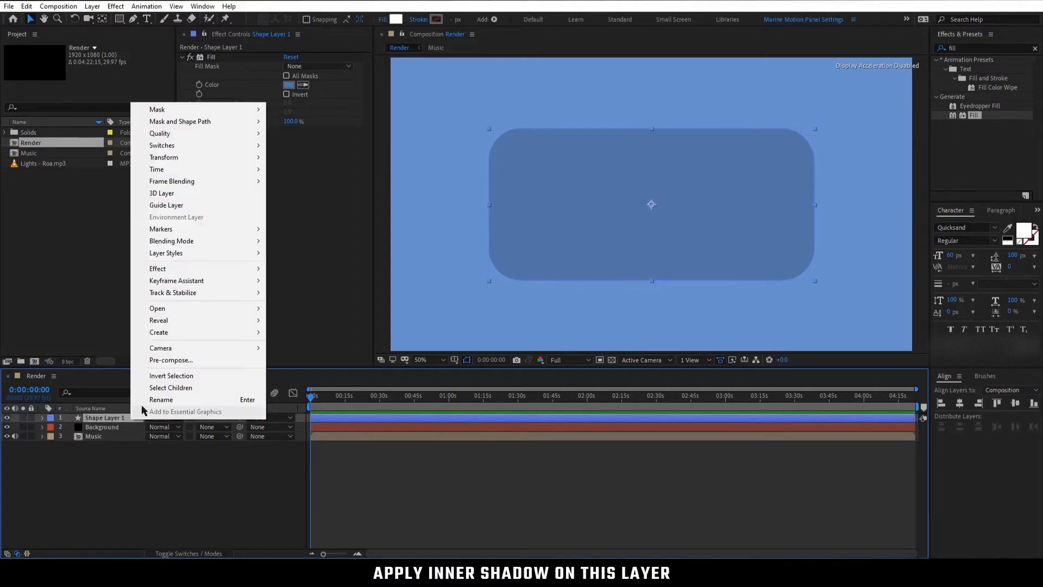
{"action": "mouse_move", "coordinate": [187, 259]}
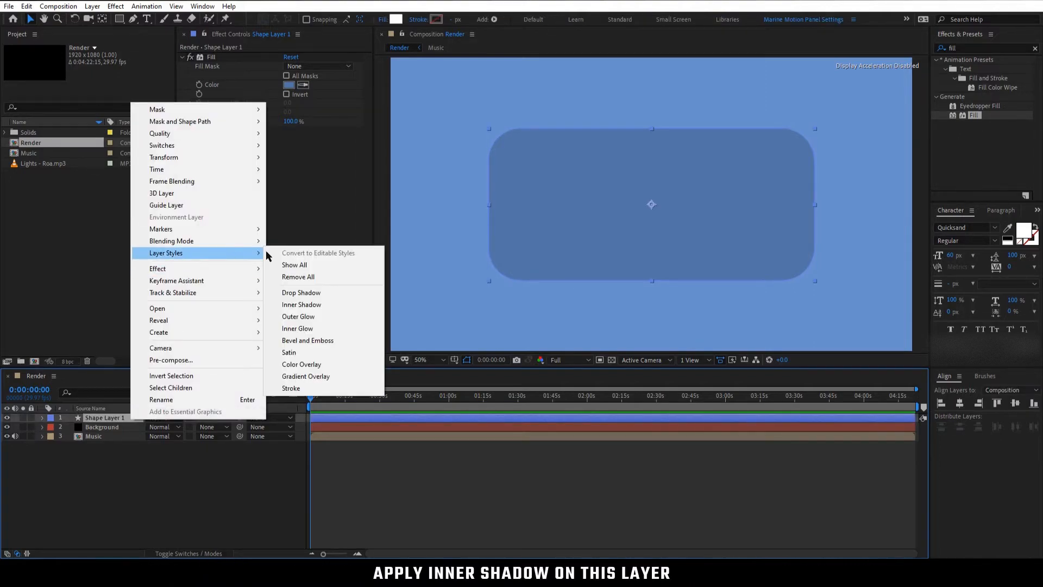
{"action": "left_click", "coordinate": [301, 306]}
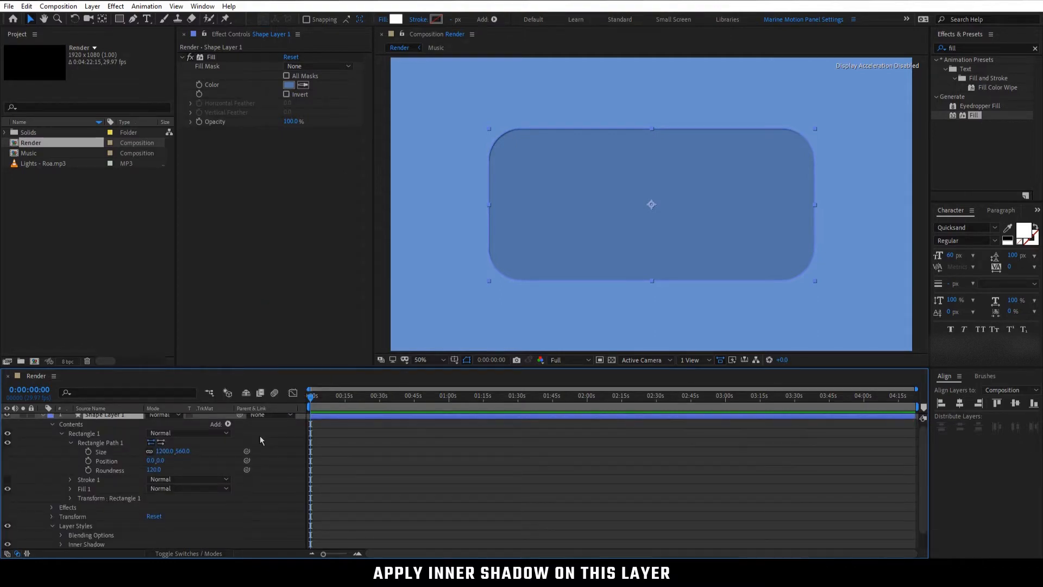
{"action": "left_click", "coordinate": [61, 544]}
{"action": "scroll", "coordinate": [60, 524], "scroll_direction": "down", "scroll_amount": 3}
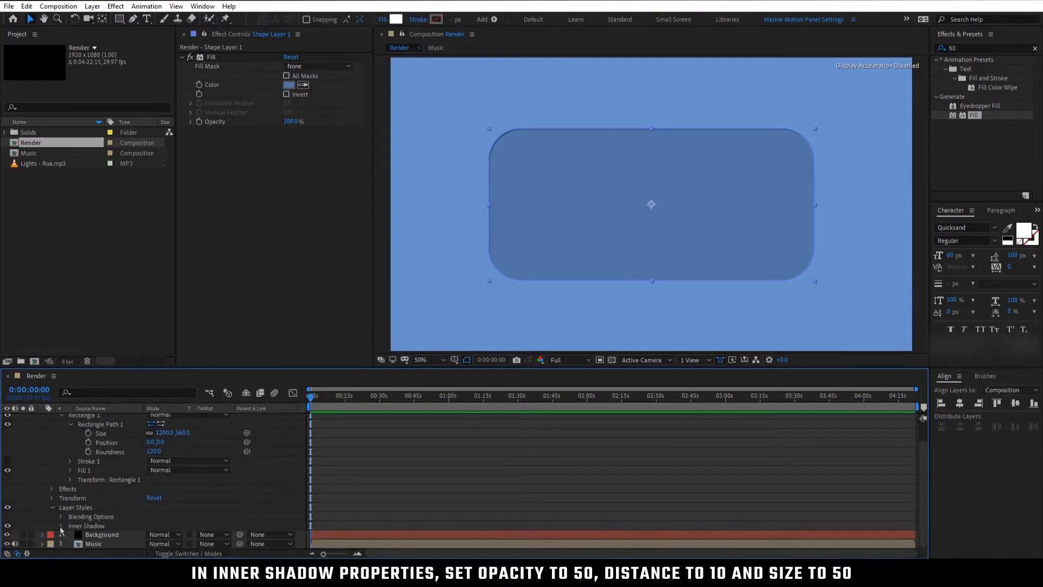
{"action": "scroll", "coordinate": [65, 511], "scroll_direction": "down", "scroll_amount": 2}
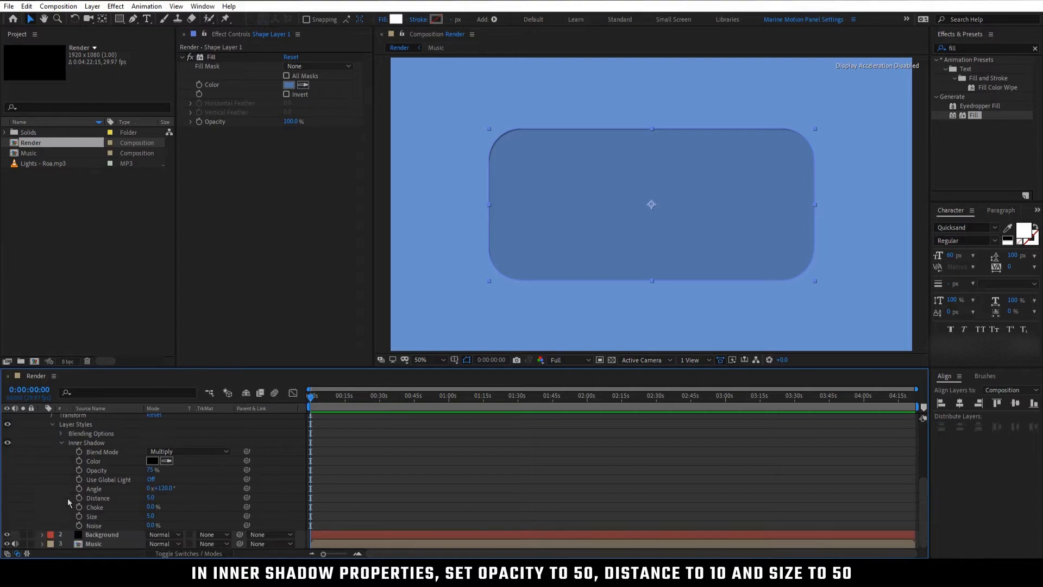
Set the inner shadow's size to 15 and its distance to 10.
{"action": "left_click", "coordinate": [149, 516]}
{"action": "type", "text": "15"}
{"action": "key", "text": "Return"}
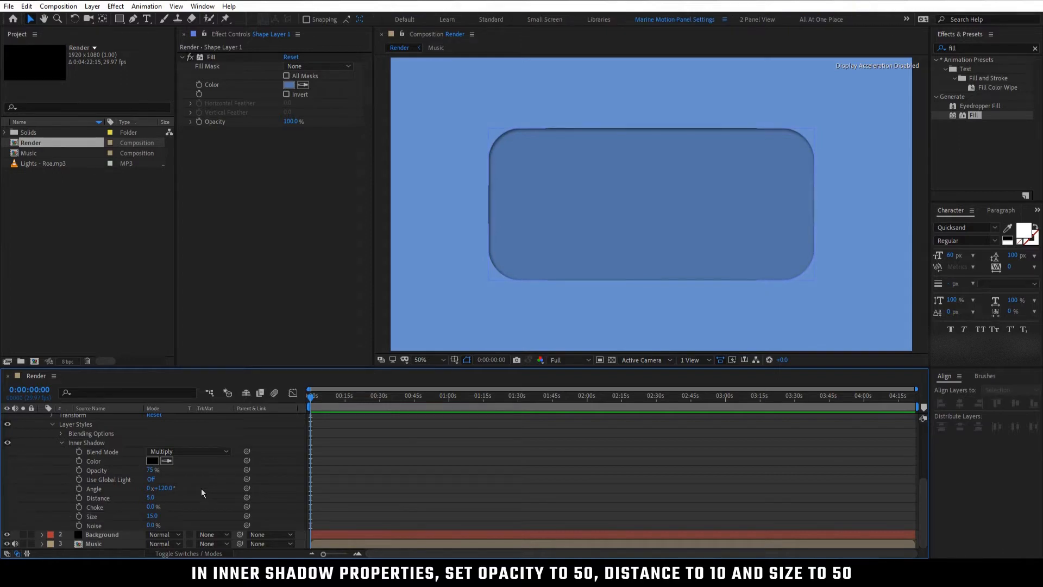
{"action": "left_click", "coordinate": [150, 497]}
{"action": "type", "text": "10"}
{"action": "key", "text": "Return"}
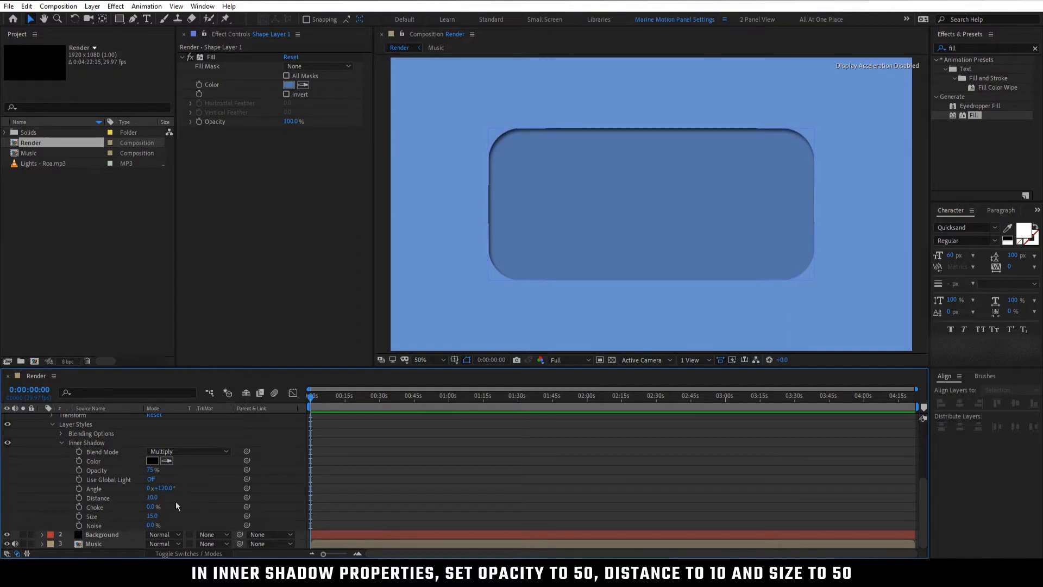
Increase the inner shadow's size to 50 and set its opacity to 50%.
{"action": "left_click_drag", "start_coordinate": [153, 515], "coordinate": [171, 515]}
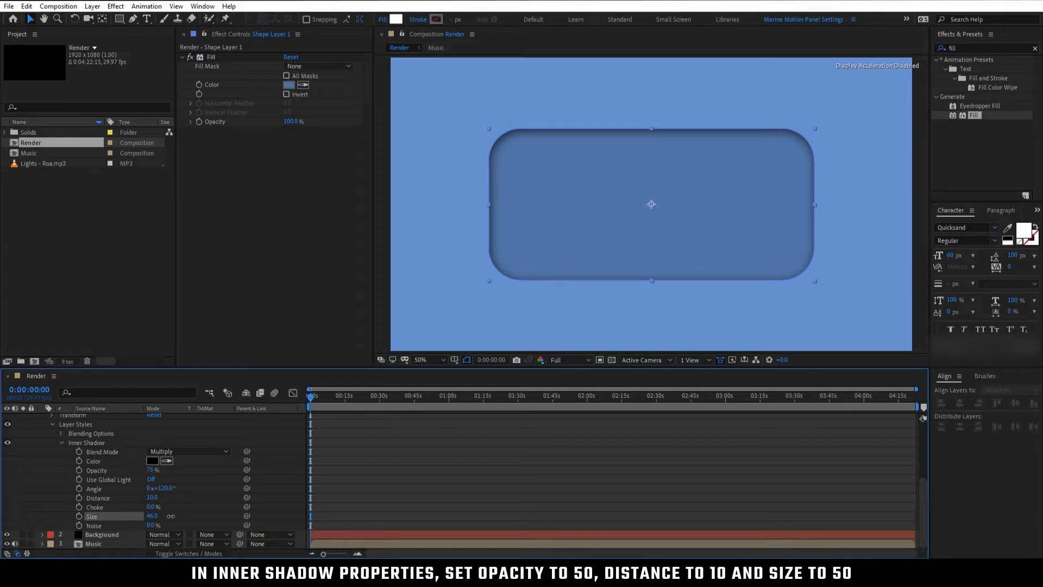
{"action": "left_click_drag", "start_coordinate": [171, 515], "coordinate": [177, 513]}
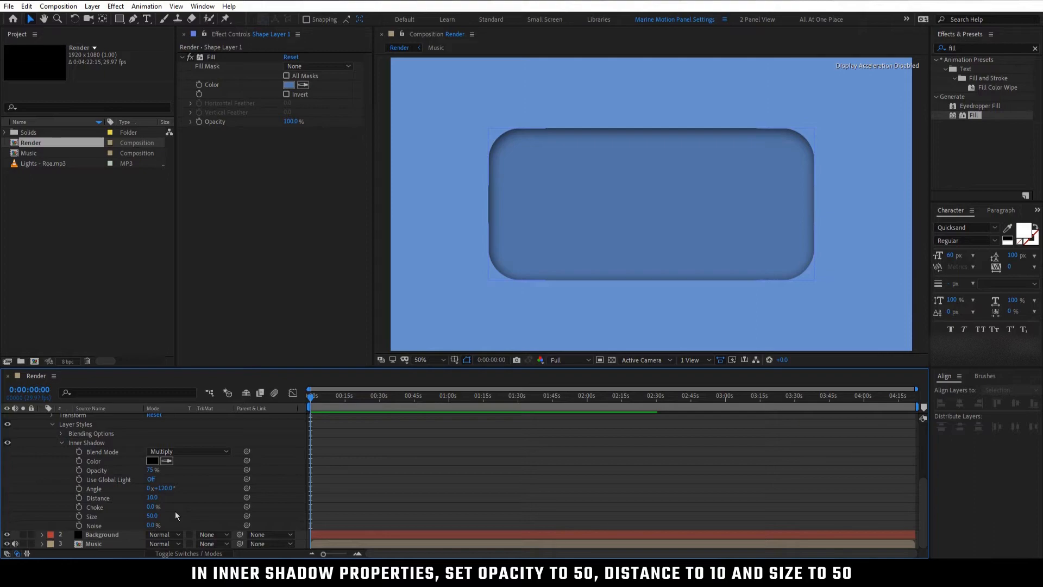
{"action": "left_click", "coordinate": [151, 470]}
{"action": "type", "text": "5"}
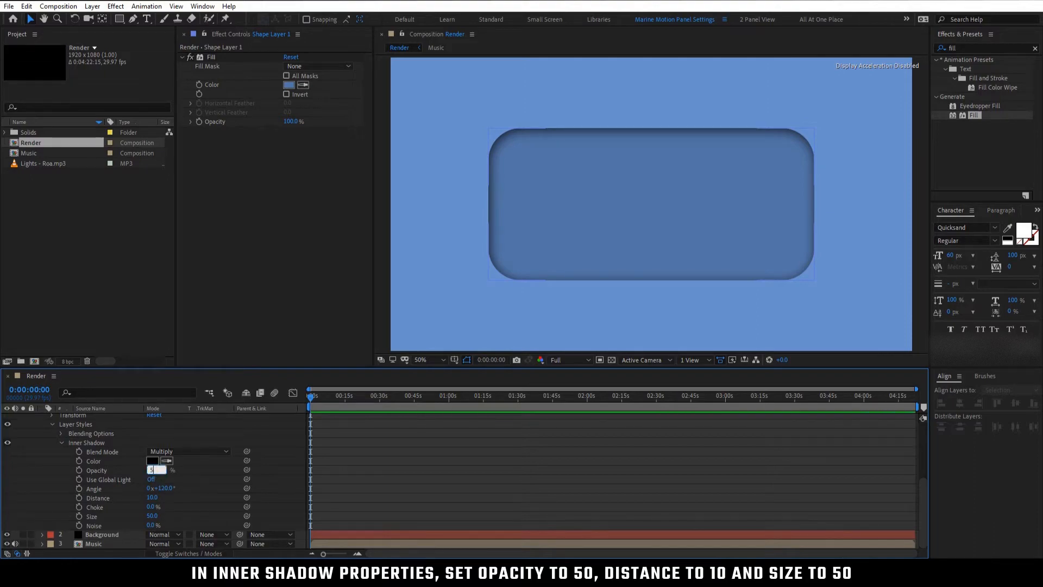
{"action": "type", "text": "0"}
{"action": "key", "text": "Return"}
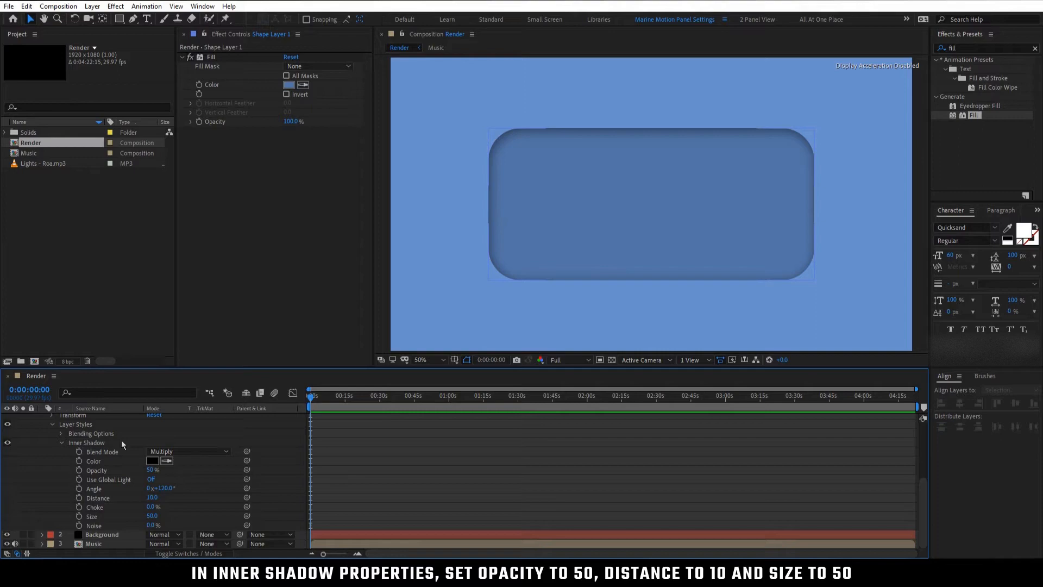
Add a Stroke layer style to the rounded rectangle's shape layer and expand the stroke's properties.
{"action": "scroll", "coordinate": [127, 435], "scroll_direction": "up", "scroll_amount": 4}
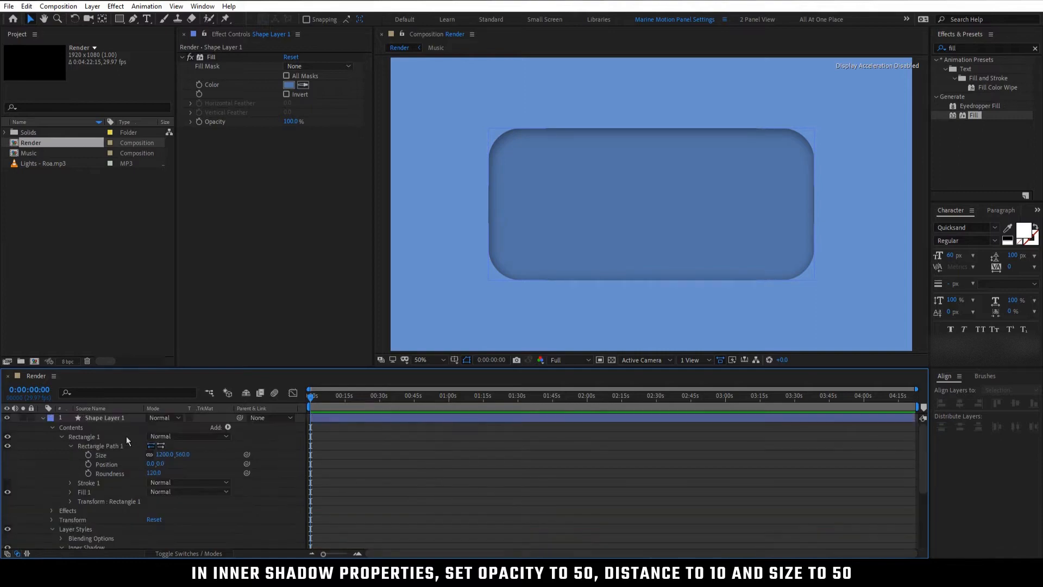
{"action": "left_click", "coordinate": [113, 419]}
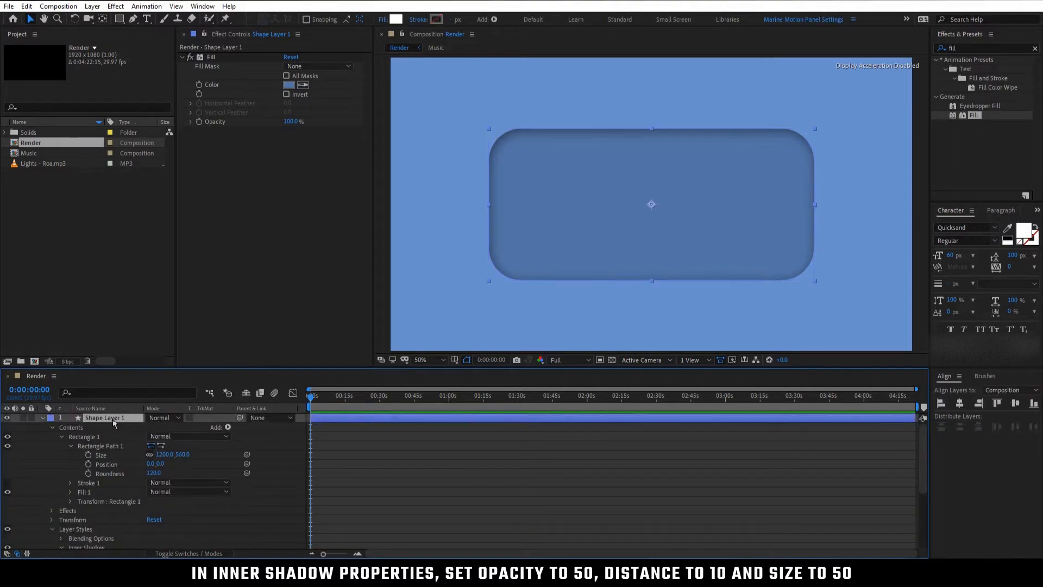
{"action": "right_click", "coordinate": [113, 422]}
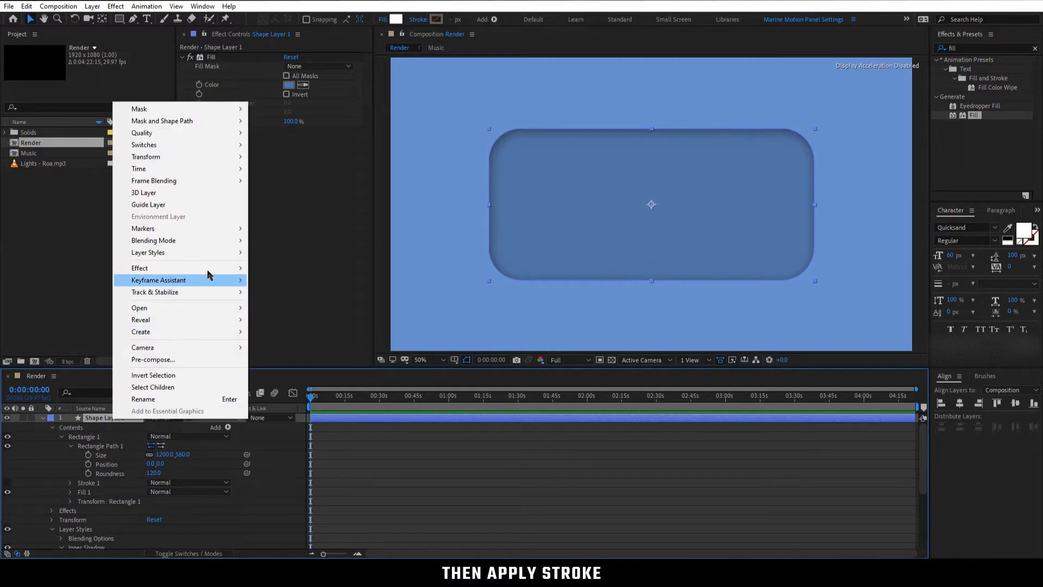
{"action": "mouse_move", "coordinate": [210, 252]}
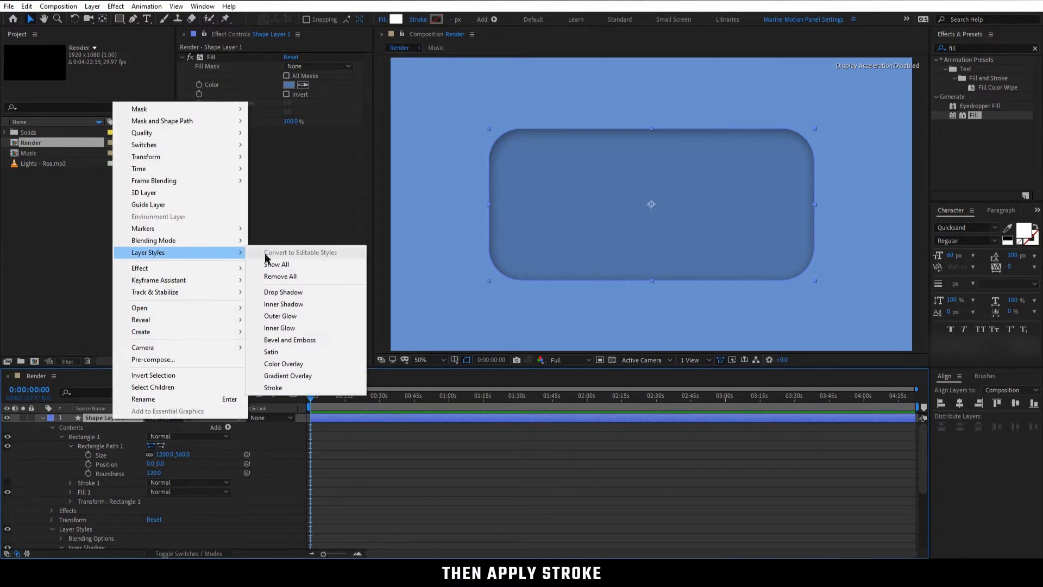
{"action": "left_click", "coordinate": [290, 388]}
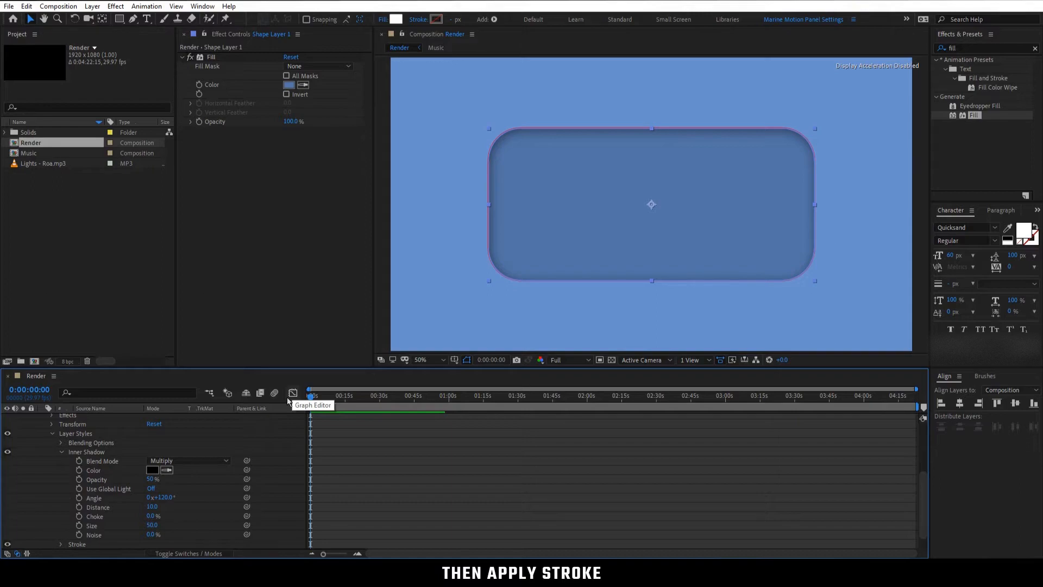
{"action": "scroll", "coordinate": [203, 501], "scroll_direction": "down", "scroll_amount": 2}
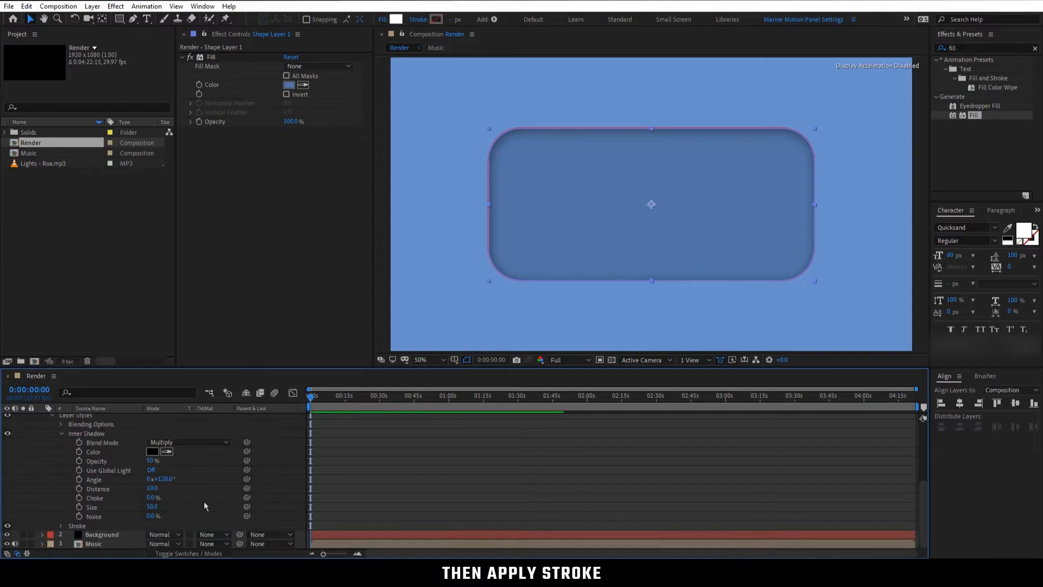
{"action": "left_click", "coordinate": [59, 524]}
{"action": "scroll", "coordinate": [59, 524], "scroll_direction": "down", "scroll_amount": 2}
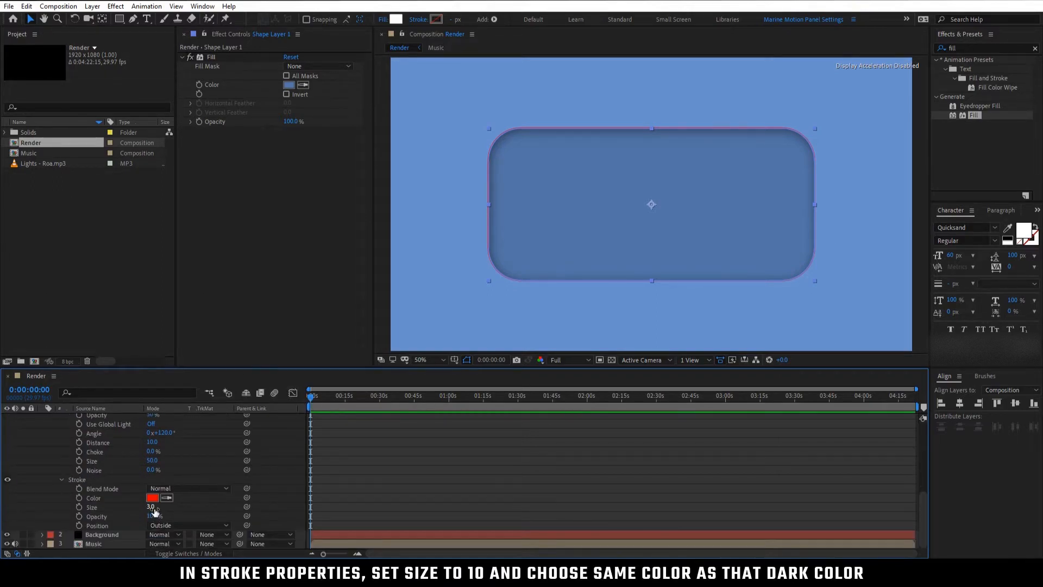
Set the Stroke style's size to 10 and sample its color from the rectangle's dark blue interior.
{"action": "left_click", "coordinate": [152, 507]}
{"action": "type", "text": "10"}
{"action": "key", "text": "Return"}
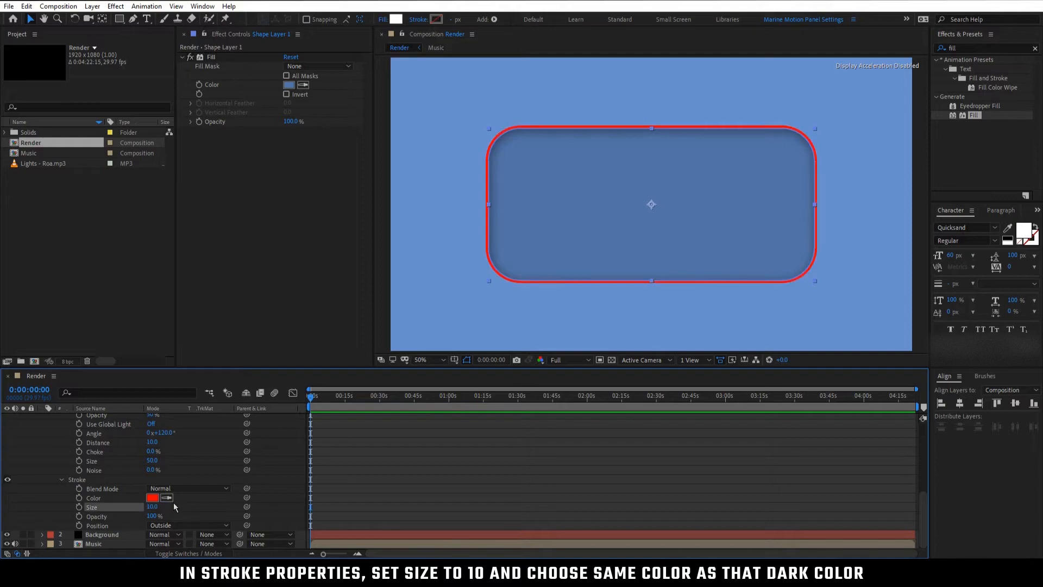
{"action": "left_click", "coordinate": [168, 498]}
{"action": "left_click", "coordinate": [529, 235]}
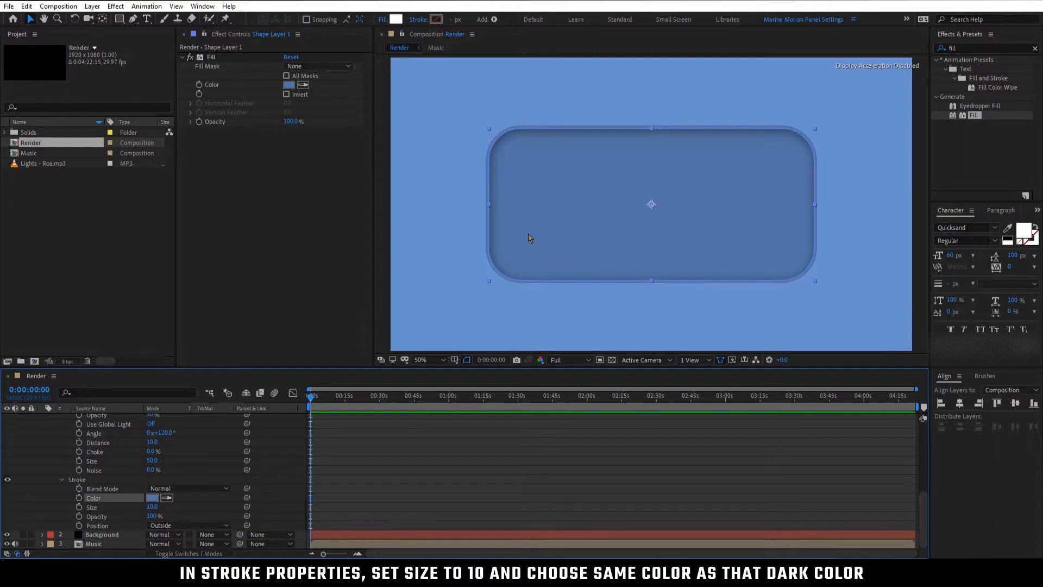
{"action": "left_click", "coordinate": [220, 456]}
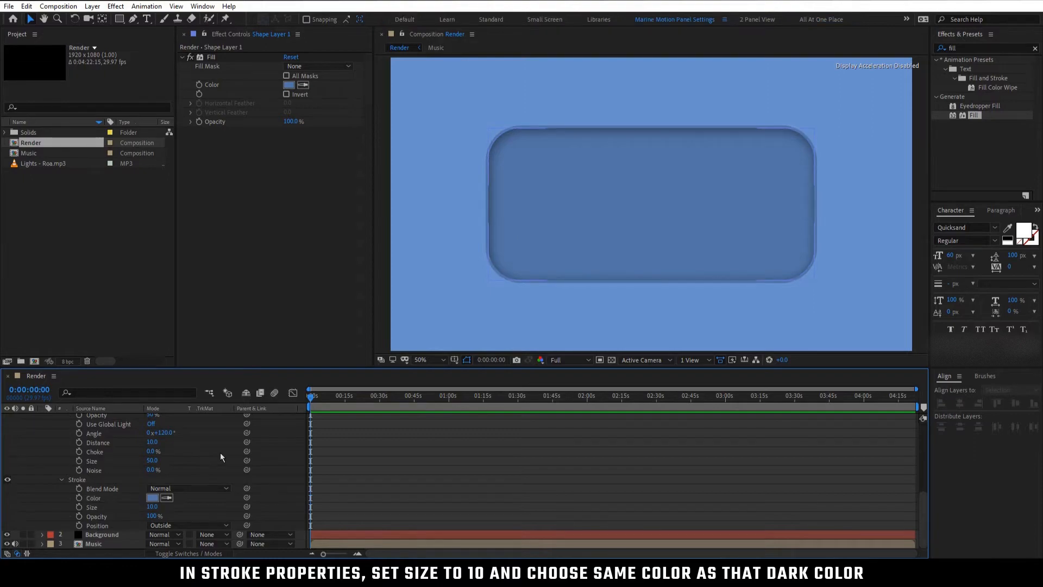
Collapse the shape layer's properties and rename the layer as Box.
{"action": "scroll", "coordinate": [220, 453], "scroll_direction": "up", "scroll_amount": 10}
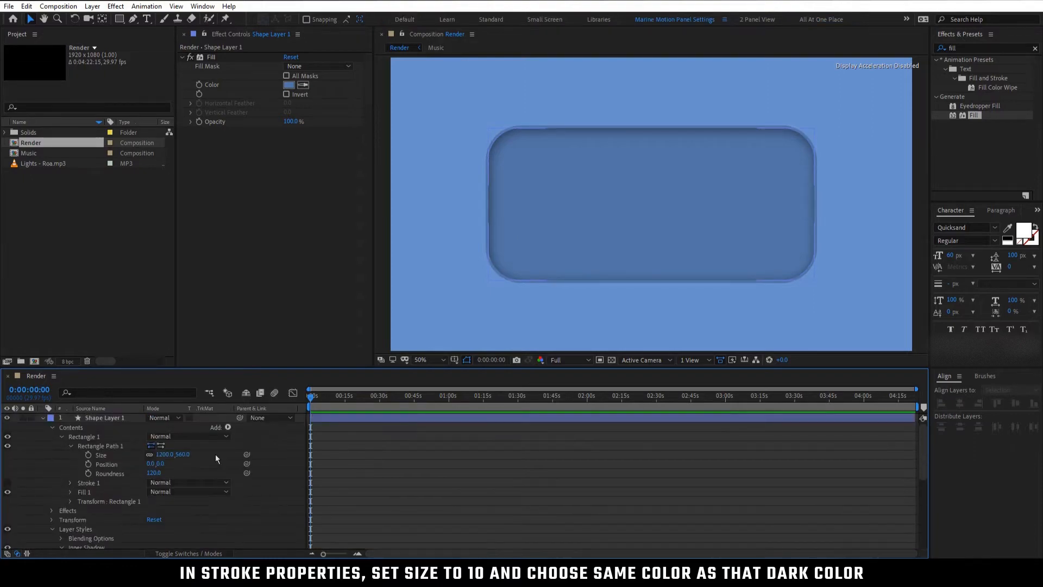
{"action": "left_click", "coordinate": [43, 418]}
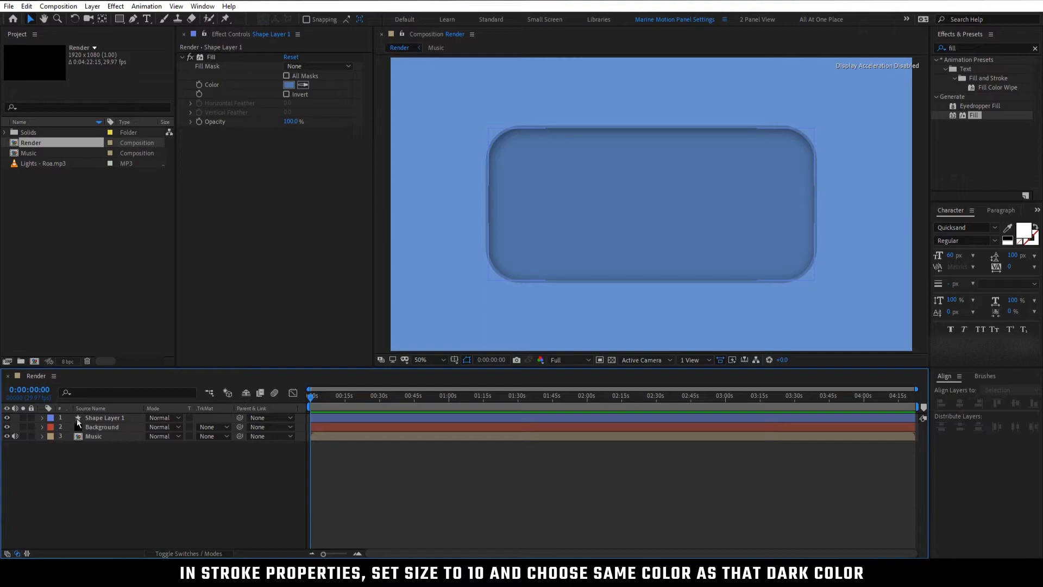
{"action": "left_click", "coordinate": [101, 418]}
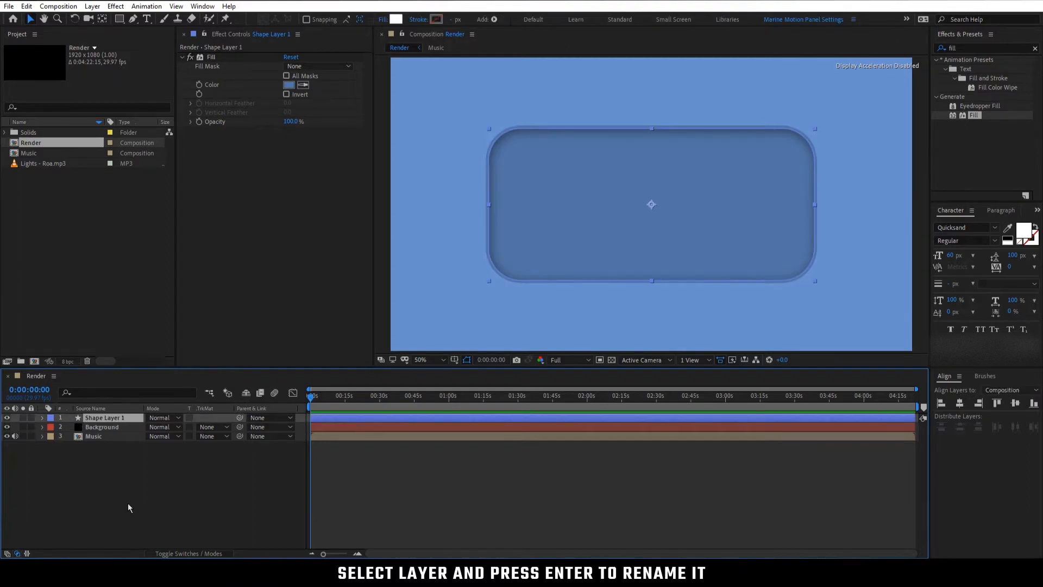
{"action": "key", "text": "Return"}
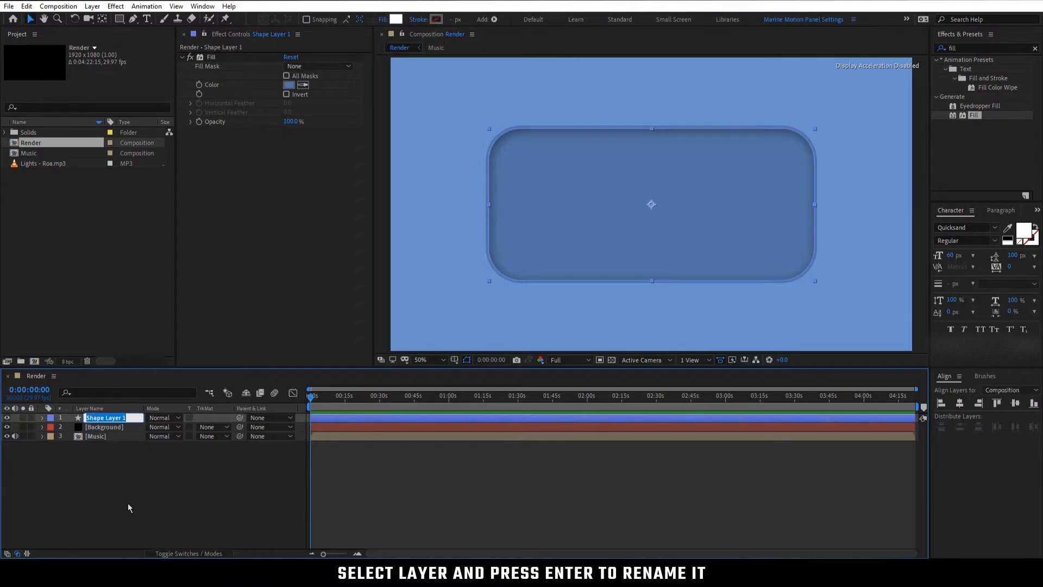
{"action": "type", "text": "Box"}
{"action": "key", "text": "Return"}
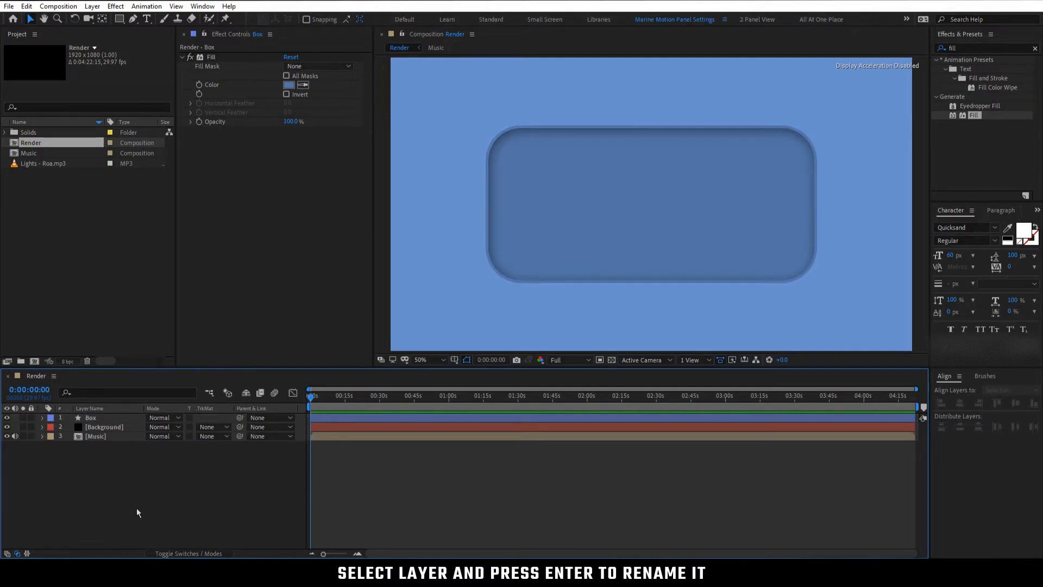
Create a new solid layer named Spectrum in the Render composition.
{"action": "right_click", "coordinate": [137, 477]}
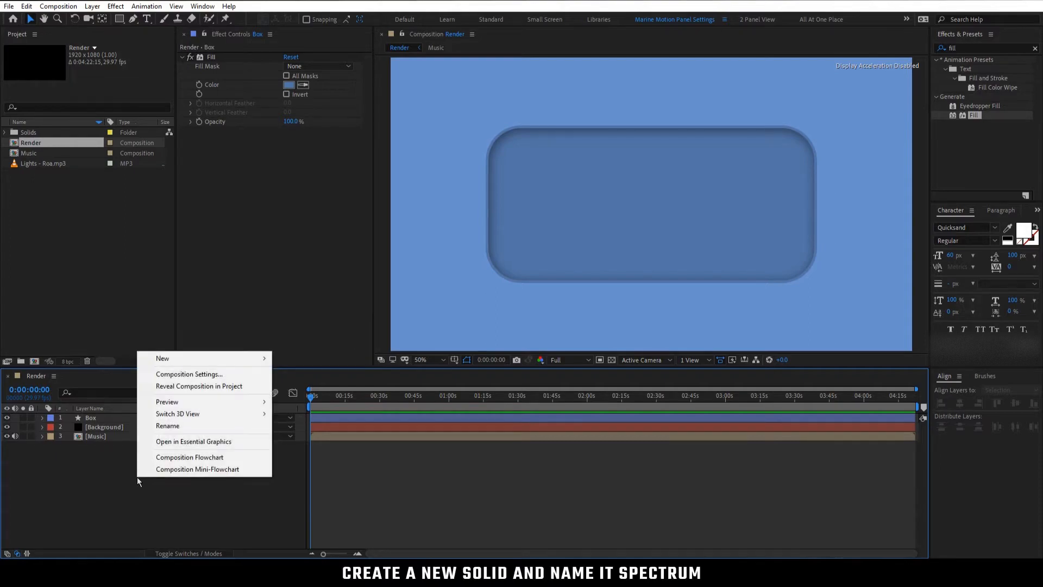
{"action": "mouse_move", "coordinate": [182, 359]}
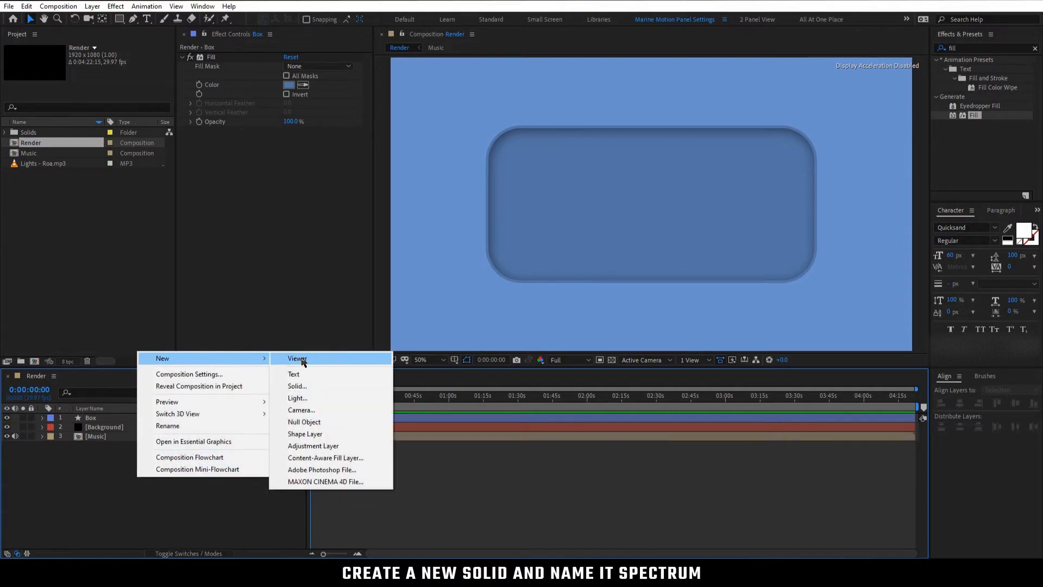
{"action": "left_click", "coordinate": [306, 386]}
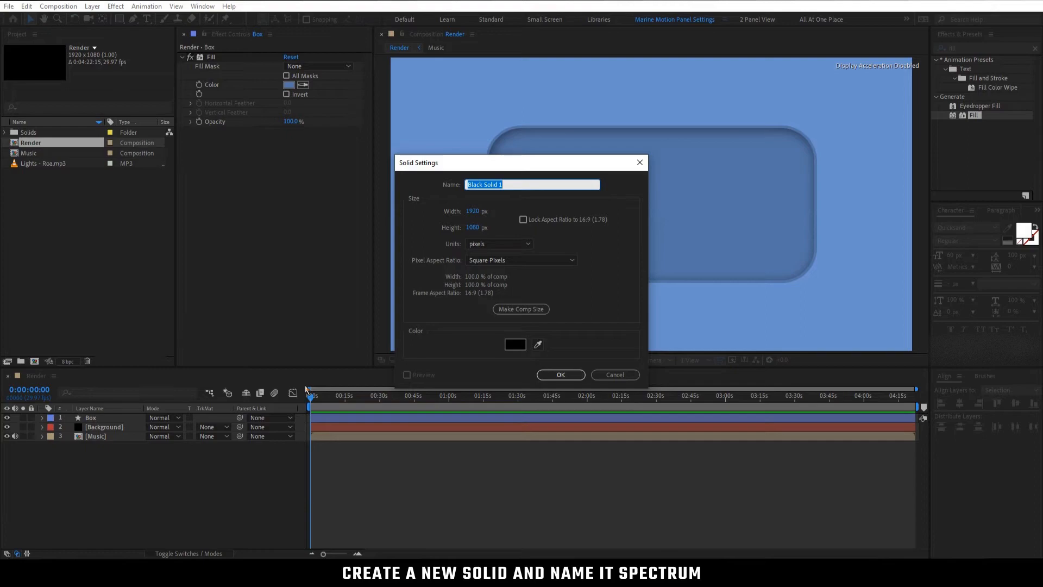
{"action": "type", "text": "Spectrum"}
{"action": "left_click", "coordinate": [549, 376]}
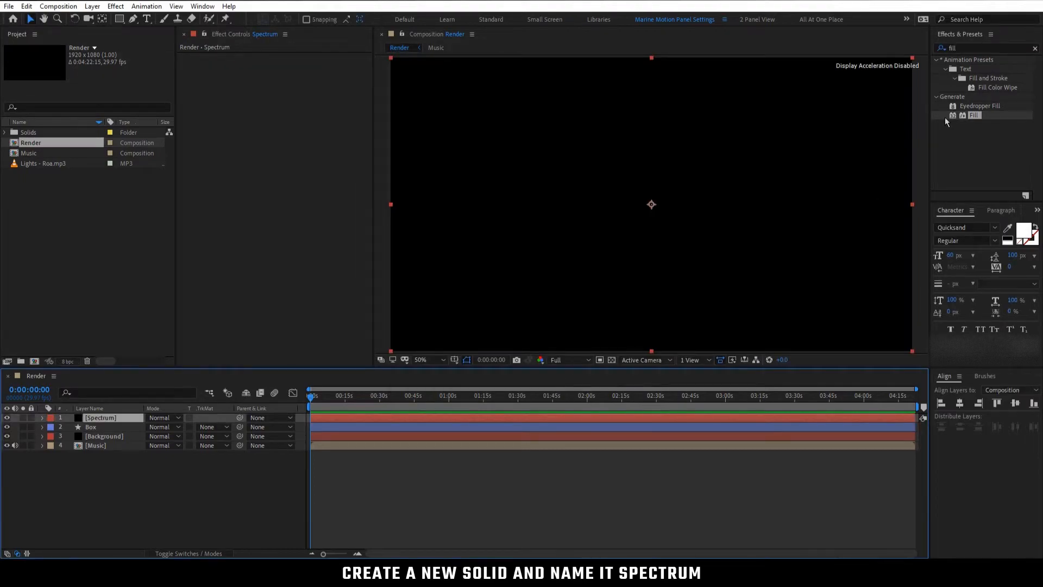
Find the Audio Spectrum effect and apply it to the Spectrum layer.
{"action": "left_click", "coordinate": [948, 48]}
{"action": "type", "text": "au"}
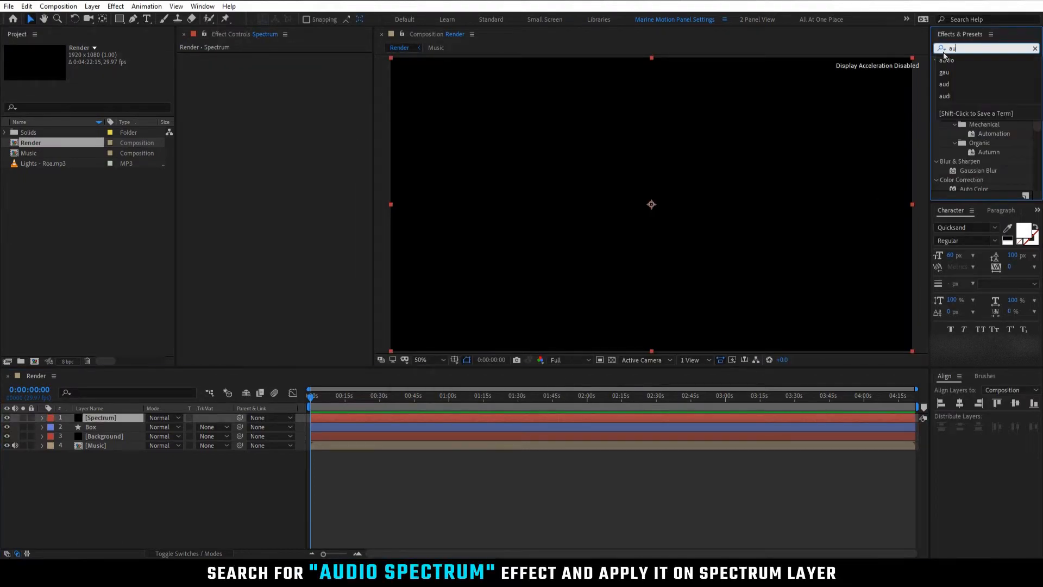
{"action": "left_click", "coordinate": [944, 57]}
{"action": "left_click_drag", "start_coordinate": [974, 70], "coordinate": [138, 416]}
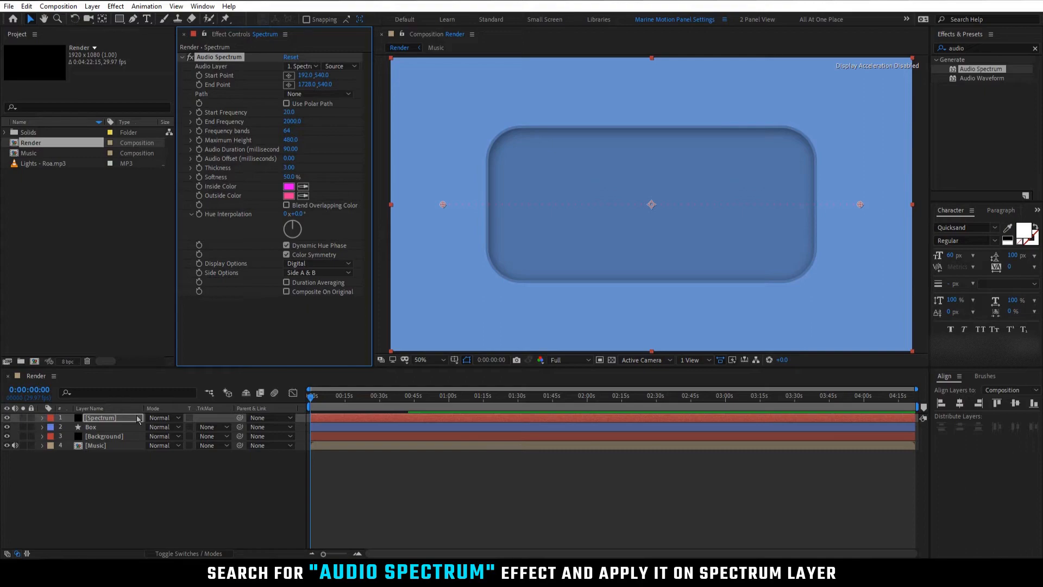
Set the Audio Spectrum's start point to 430, 540 and its end point to 1490, 540.
{"action": "left_click_drag", "start_coordinate": [304, 75], "coordinate": [313, 76]}
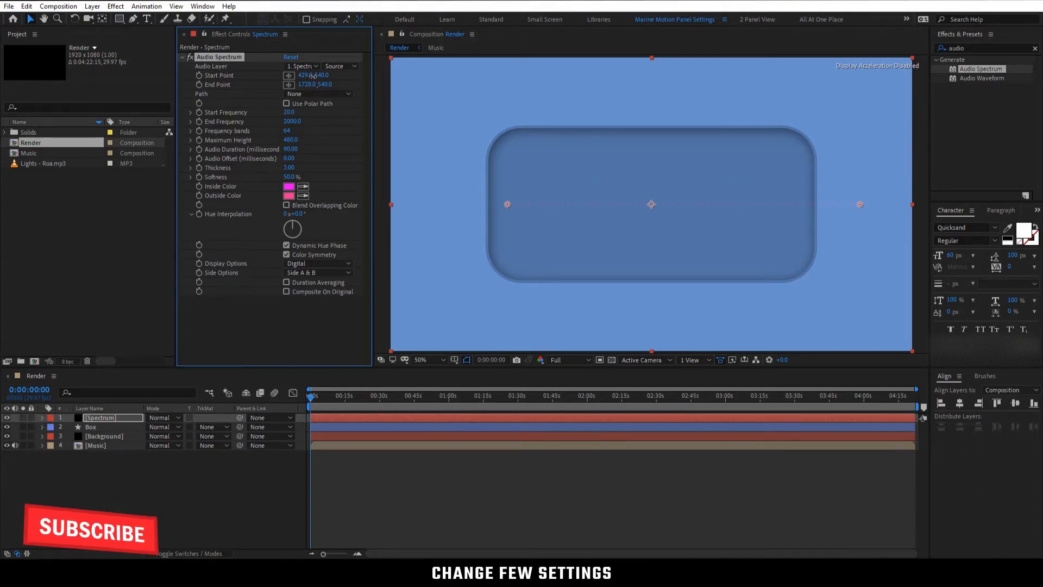
{"action": "left_click_drag", "start_coordinate": [476, 120], "coordinate": [477, 120]}
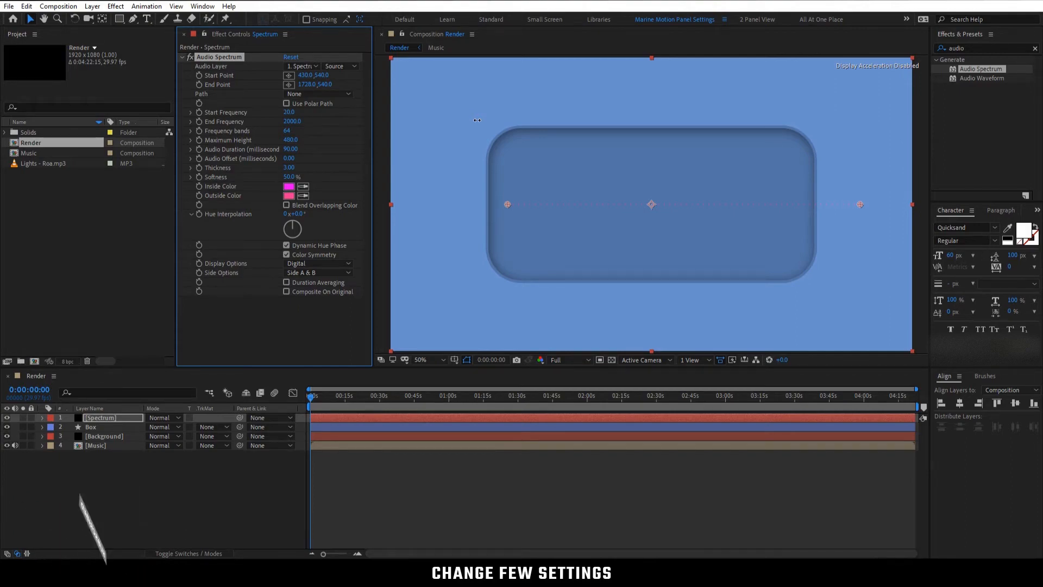
{"action": "left_click_drag", "start_coordinate": [305, 84], "coordinate": [199, 104]}
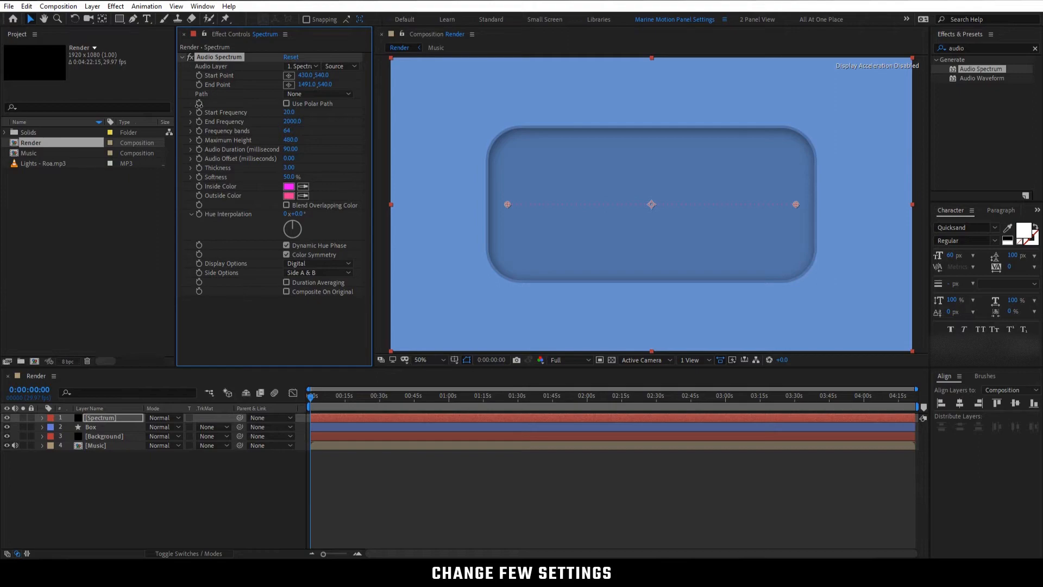
{"action": "left_click_drag", "start_coordinate": [199, 103], "coordinate": [199, 103]}
{"action": "left_click", "coordinate": [331, 127]}
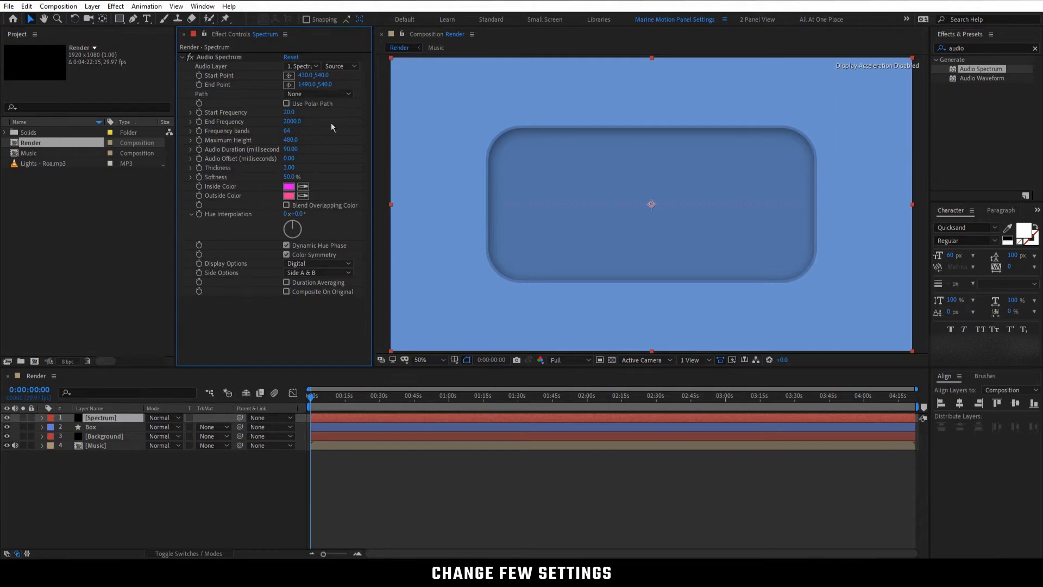
Set the spectrum's audio layer to Music, thickness to 10, maximum height to 500, softness to 0% and display option to Analog lines.
{"action": "left_click", "coordinate": [301, 65]}
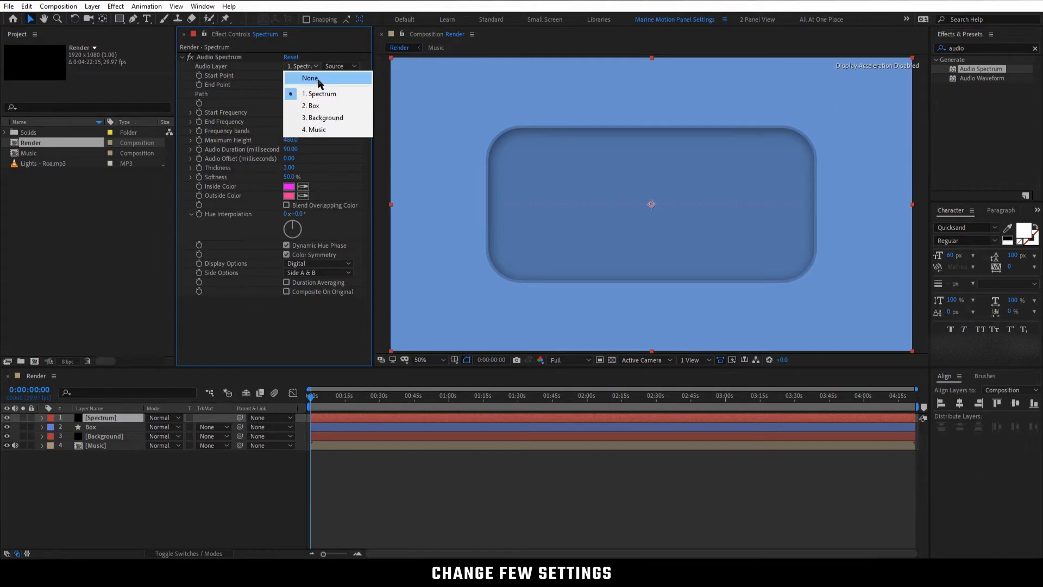
{"action": "left_click", "coordinate": [318, 129]}
{"action": "left_click", "coordinate": [289, 168]}
{"action": "type", "text": "10"}
{"action": "left_click_drag", "start_coordinate": [290, 140], "coordinate": [296, 141]}
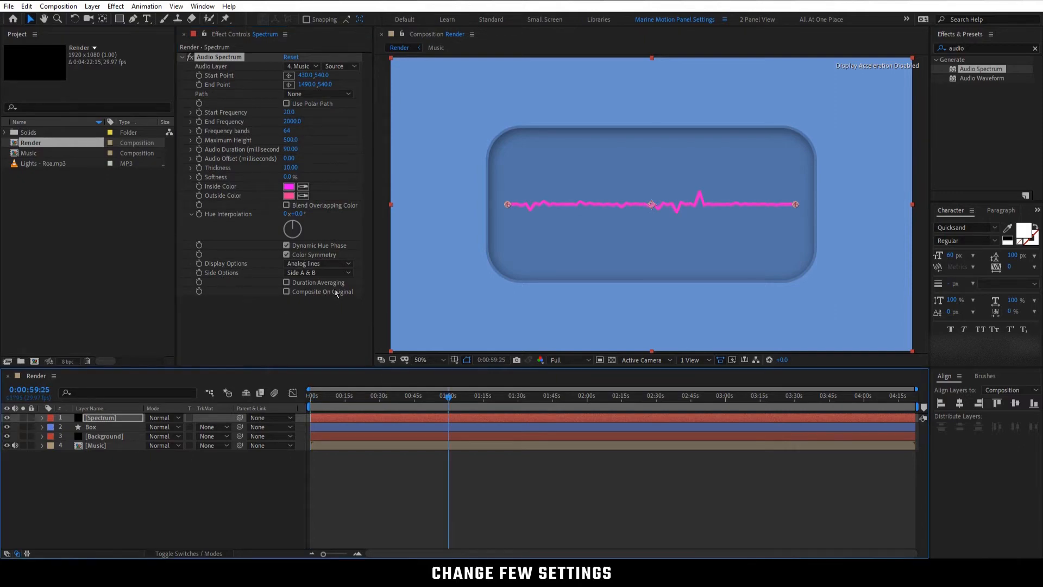
Go to 0:01:13:29 in the timeline and set the spectrum's frequency bands to 35.
{"action": "left_click", "coordinate": [481, 396]}
{"action": "left_click", "coordinate": [288, 131]}
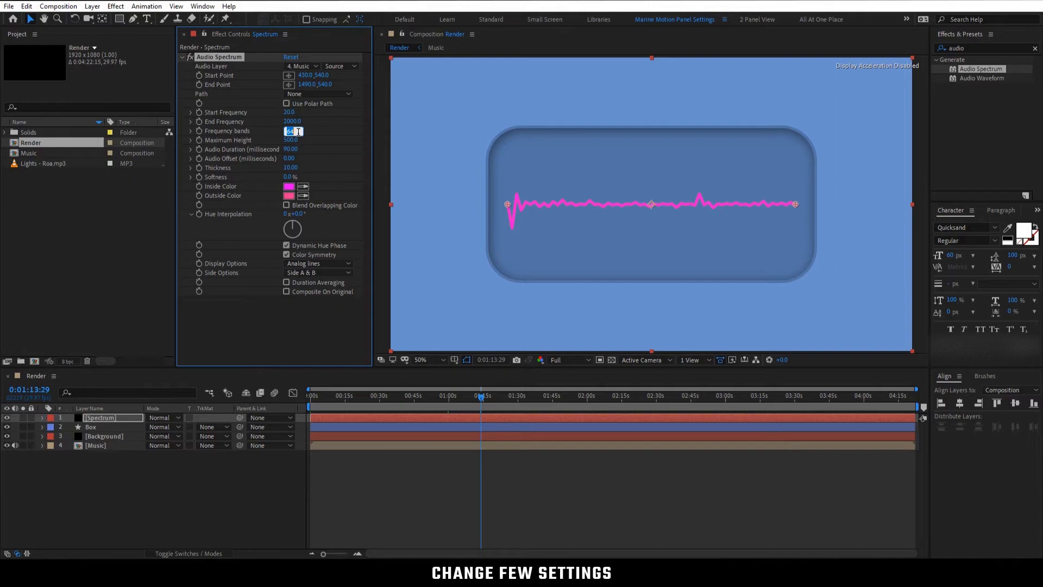
{"action": "type", "text": "35"}
Apply a Fill effect to the Spectrum layer and set its color to white (FFFFFF).
{"action": "left_click", "coordinate": [947, 50]}
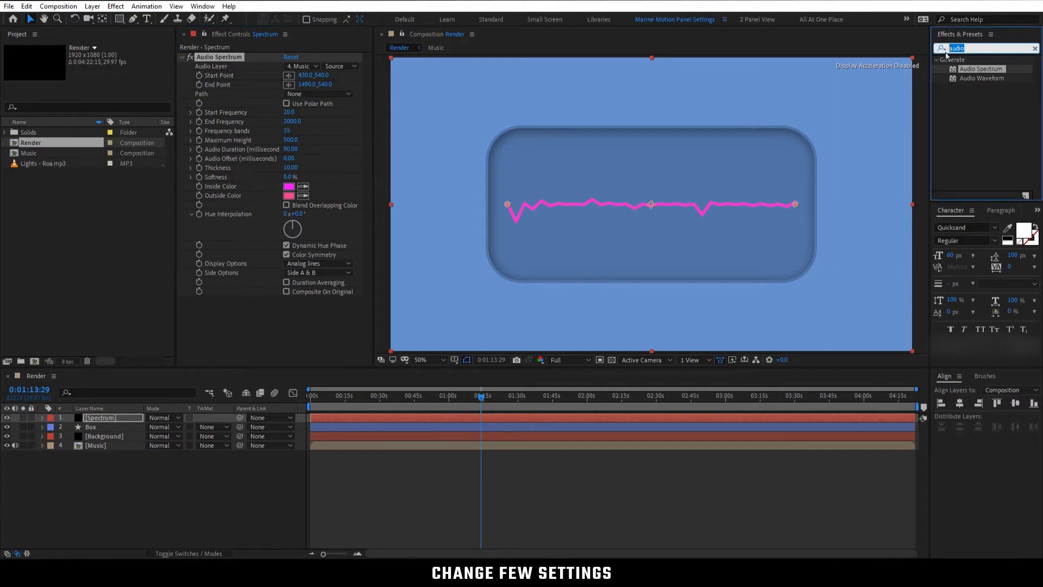
{"action": "type", "text": "fill"}
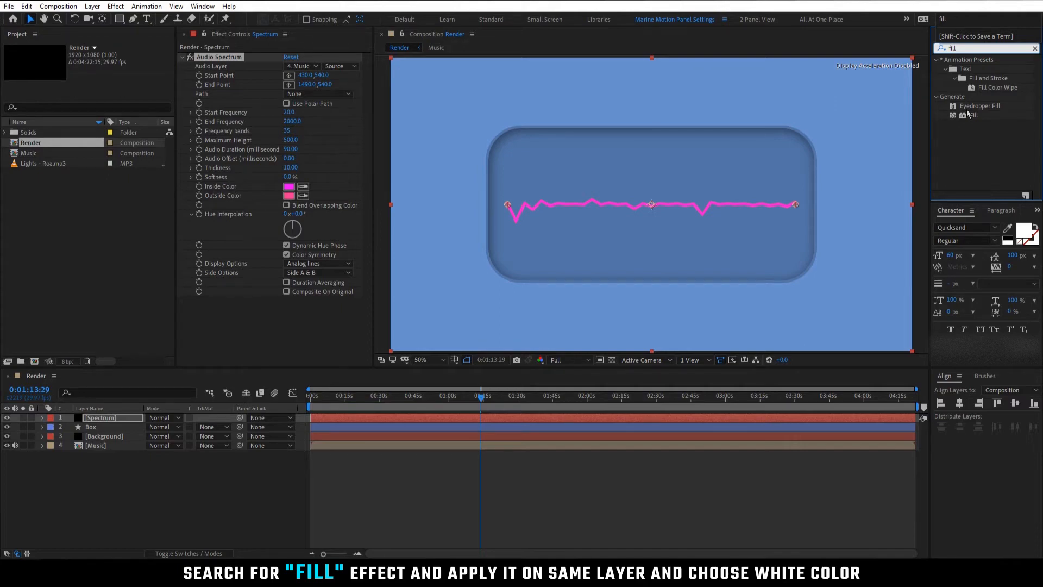
{"action": "double_click", "coordinate": [972, 115]}
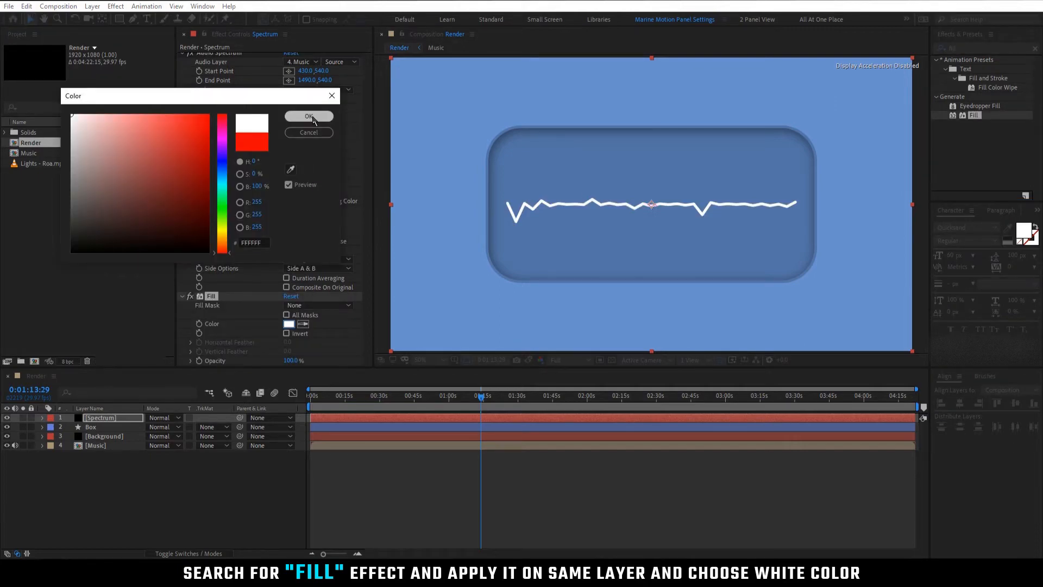
{"action": "left_click", "coordinate": [313, 117]}
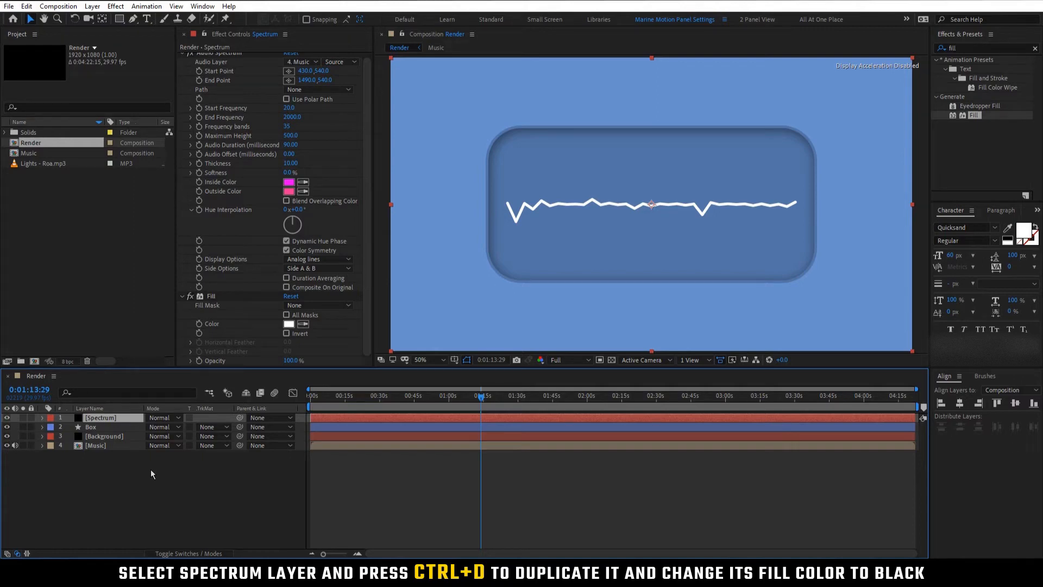
Duplicate the Spectrum layer and set the lower copy's Fill color to black.
{"action": "key", "text": "ctrl+d"}
{"action": "left_click", "coordinate": [289, 328]}
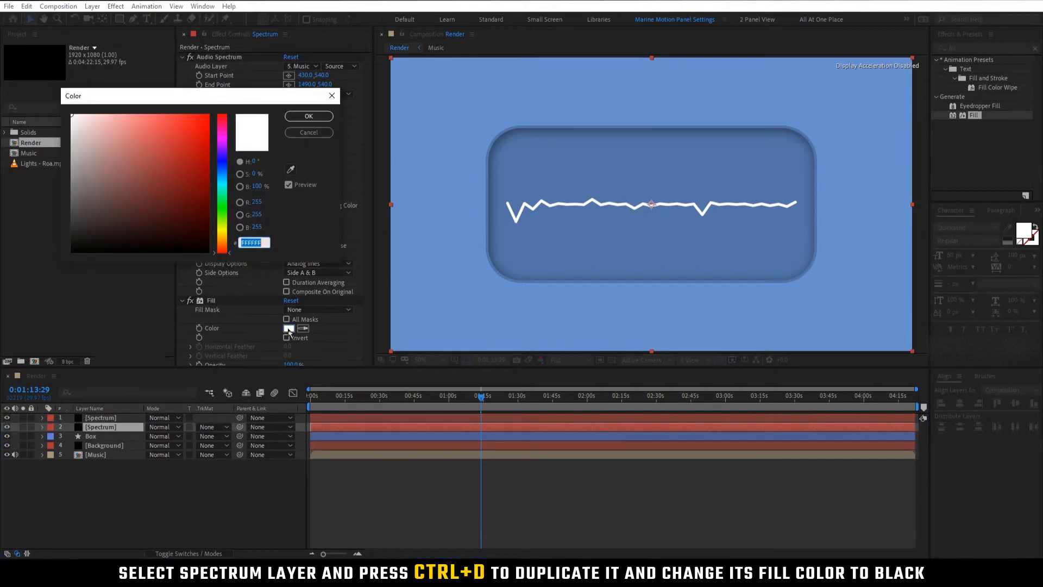
{"action": "left_click_drag", "start_coordinate": [87, 245], "coordinate": [56, 277]}
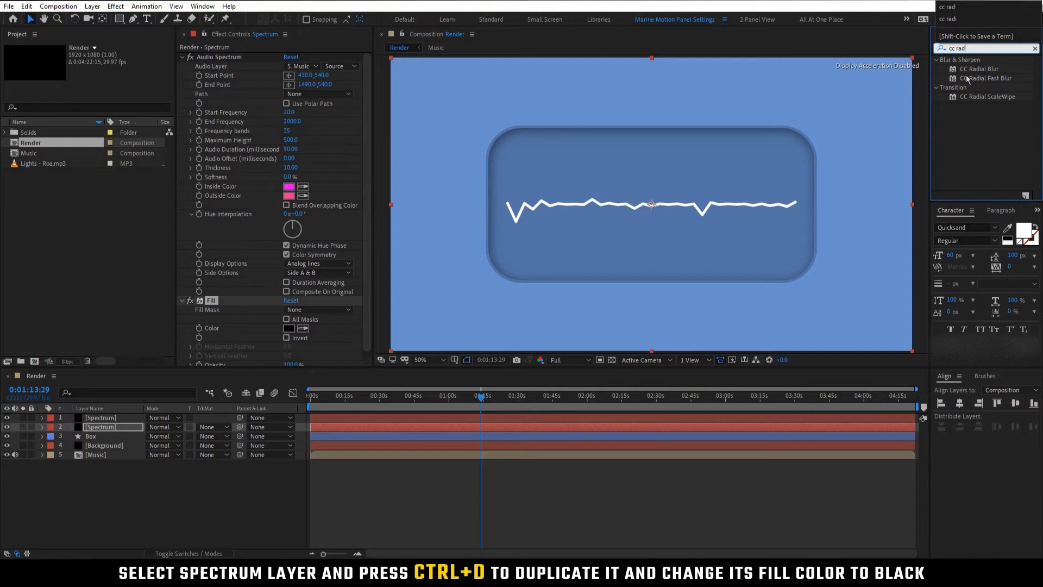
Apply CC Radial Fast Blur to the lower Spectrum layer with center 188, 136 and amount 60, and set the layer's opacity to 50%.
{"action": "left_click_drag", "start_coordinate": [966, 77], "coordinate": [142, 427]}
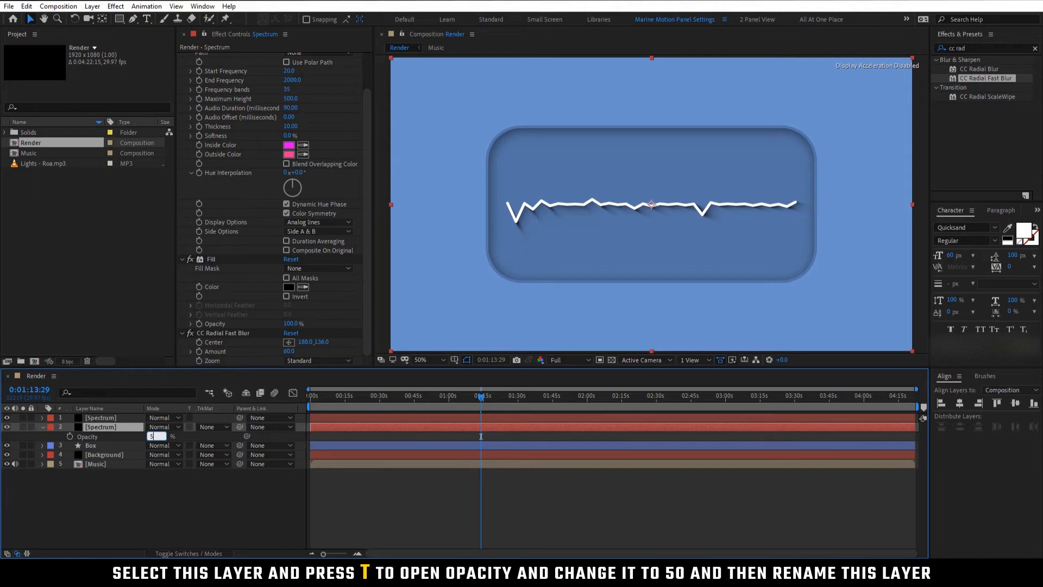
{"action": "type", "text": "0"}
{"action": "key", "text": "Return"}
Rename the blurred black spectrum layer as Spectrum Shadow.
{"action": "key", "text": "Return"}
{"action": "type", "text": "Spectrum Shadow"}
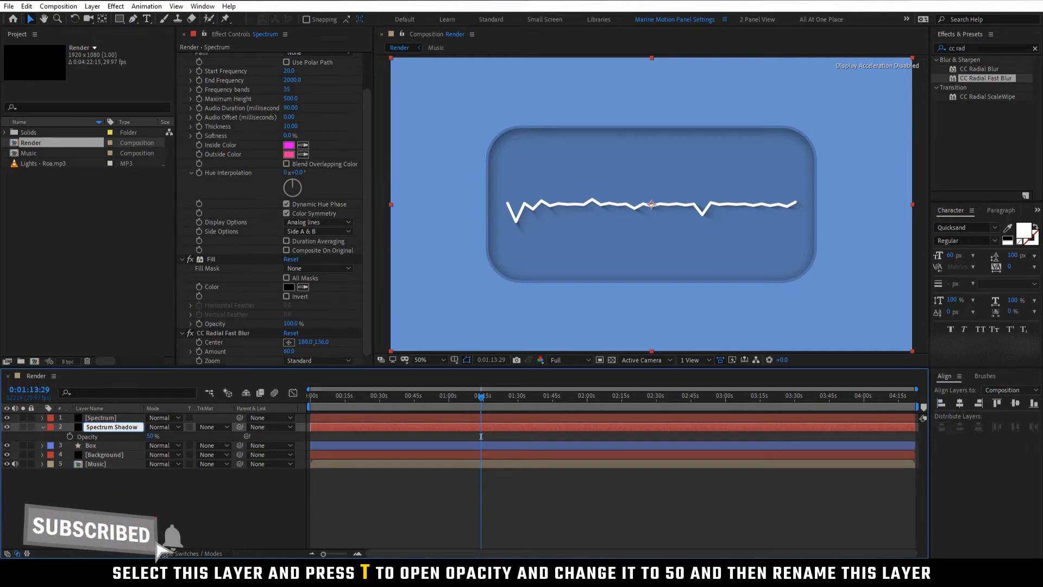
{"action": "left_click", "coordinate": [136, 467]}
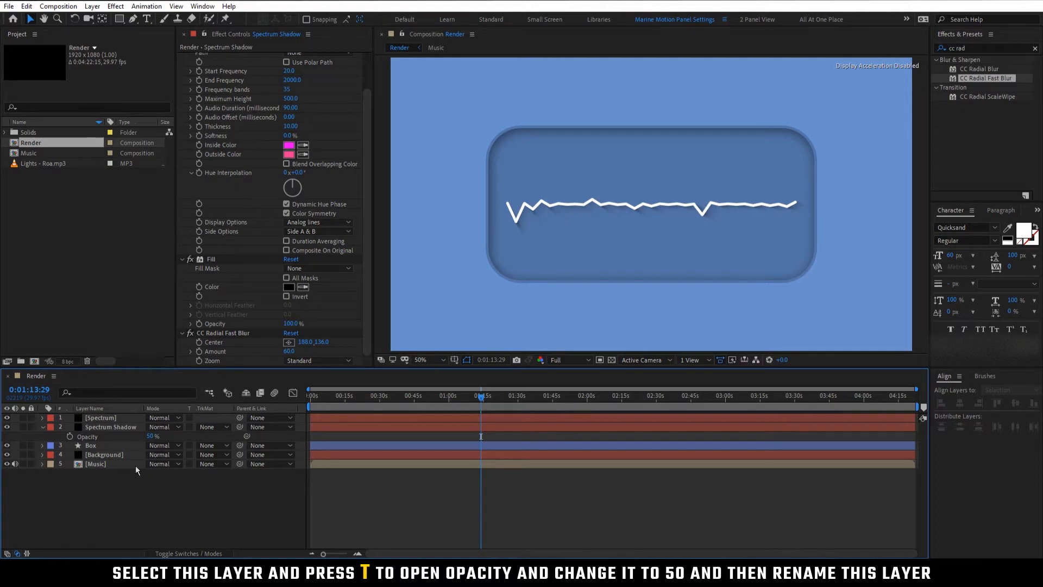
Draw a straight horizontal line just below the box with the Pen tool, using a solid white 10 px stroke.
{"action": "key", "text": "g"}
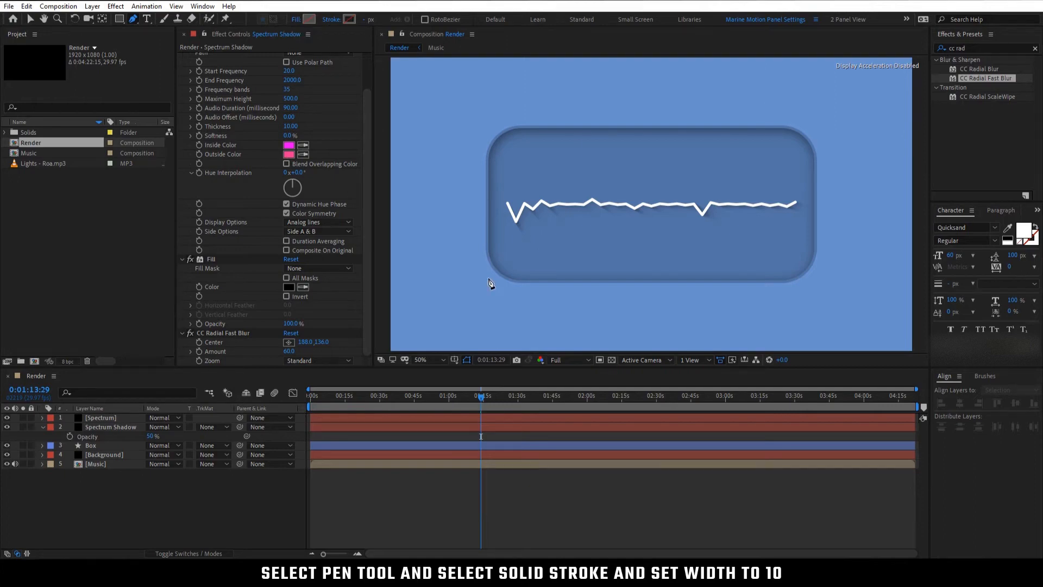
{"action": "left_click", "coordinate": [350, 19]}
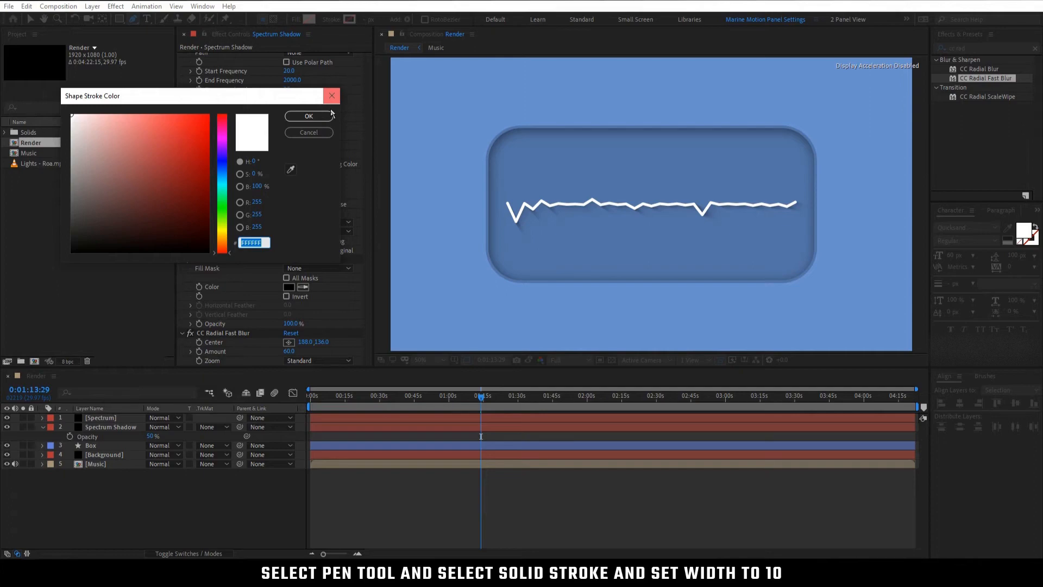
{"action": "left_click", "coordinate": [331, 116]}
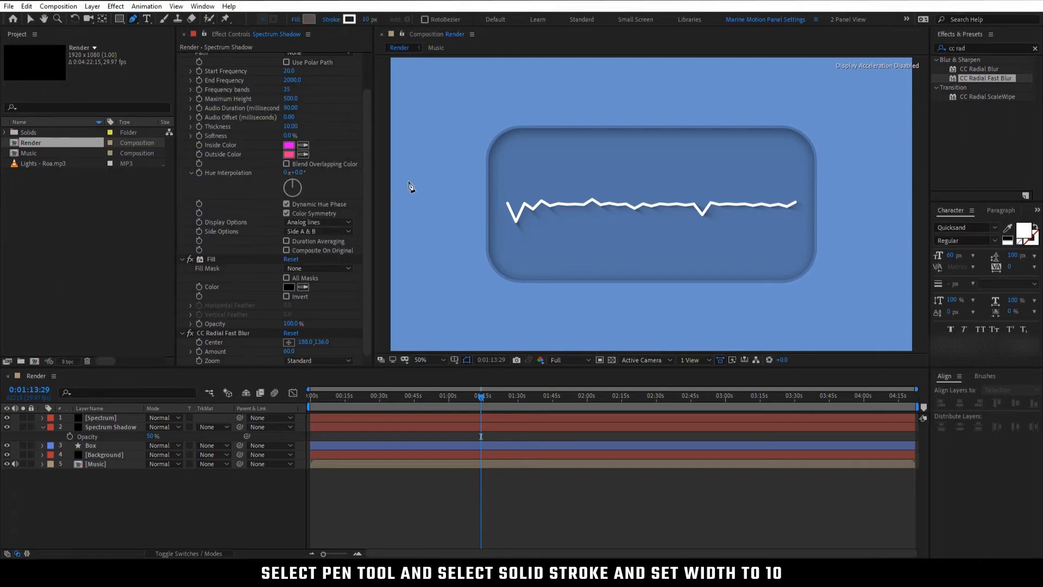
{"action": "left_click", "coordinate": [527, 296]}
{"action": "left_click", "coordinate": [778, 296], "text": "shift"}
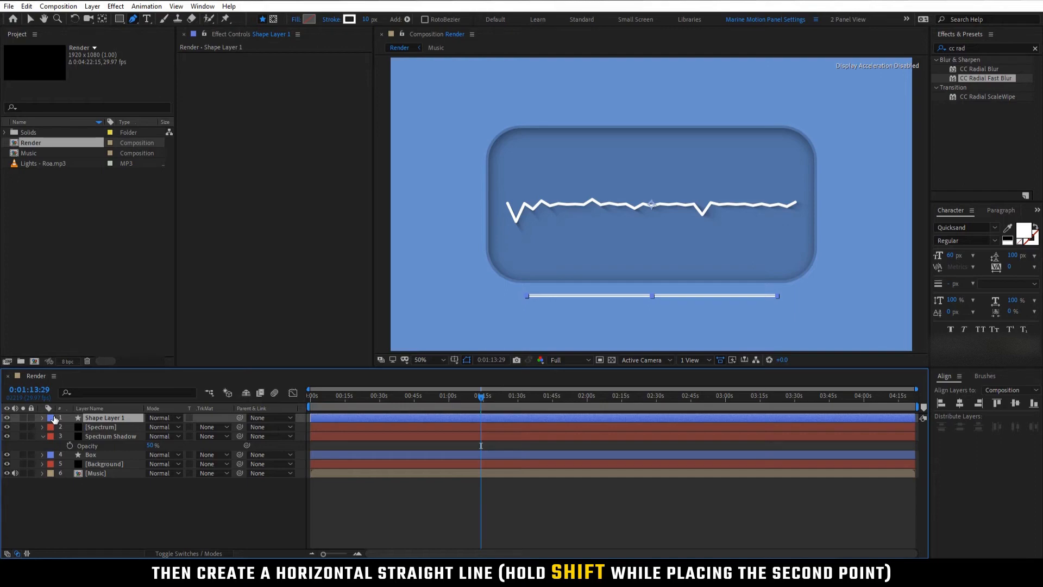
Expand the new line's shape properties and center the layer's anchor point on the line.
{"action": "left_click", "coordinate": [42, 417]}
{"action": "left_click", "coordinate": [70, 446]}
{"action": "left_click", "coordinate": [70, 446]}
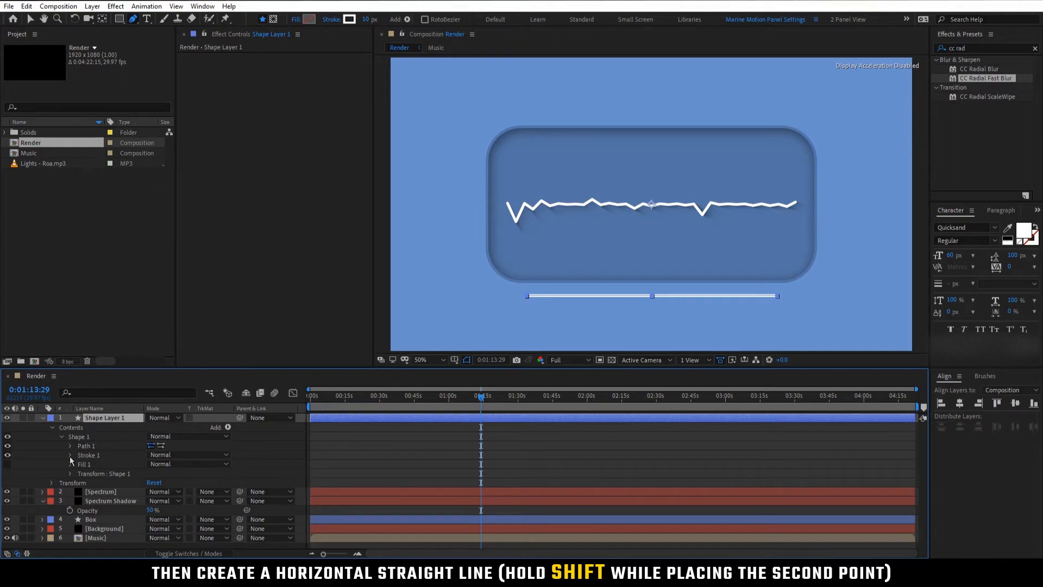
{"action": "left_click", "coordinate": [101, 21]}
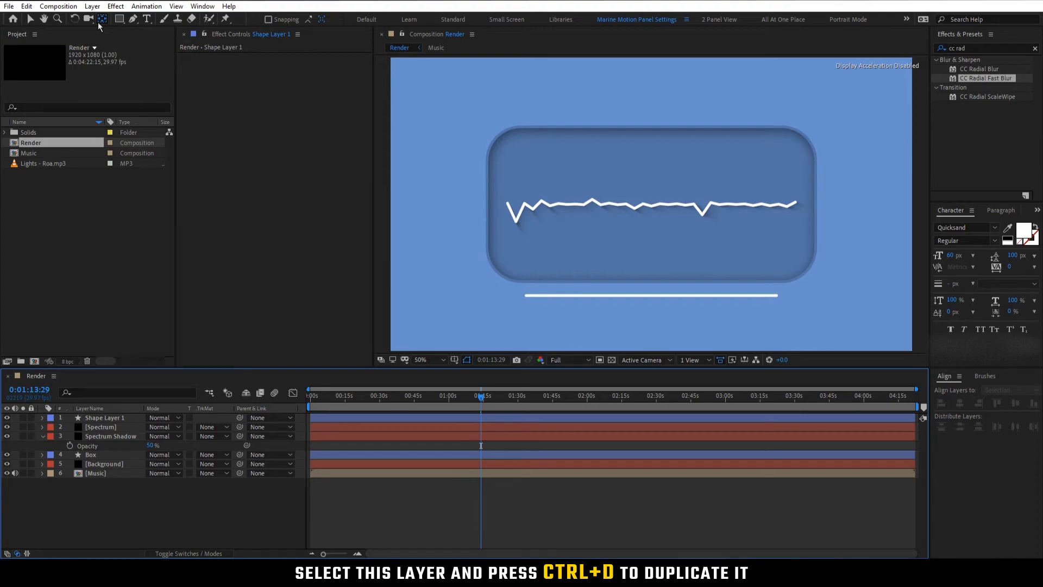
Duplicate the line's Shape Layer 1 and move the copy beneath the original.
{"action": "left_click", "coordinate": [124, 418]}
{"action": "key", "text": "ctrl+d"}
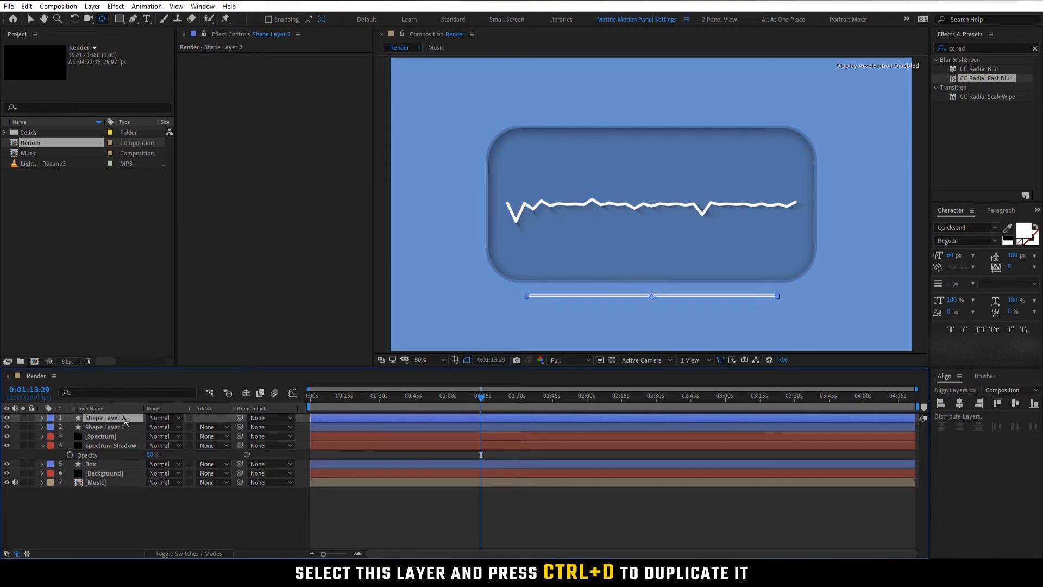
{"action": "left_click_drag", "start_coordinate": [124, 418], "coordinate": [127, 430]}
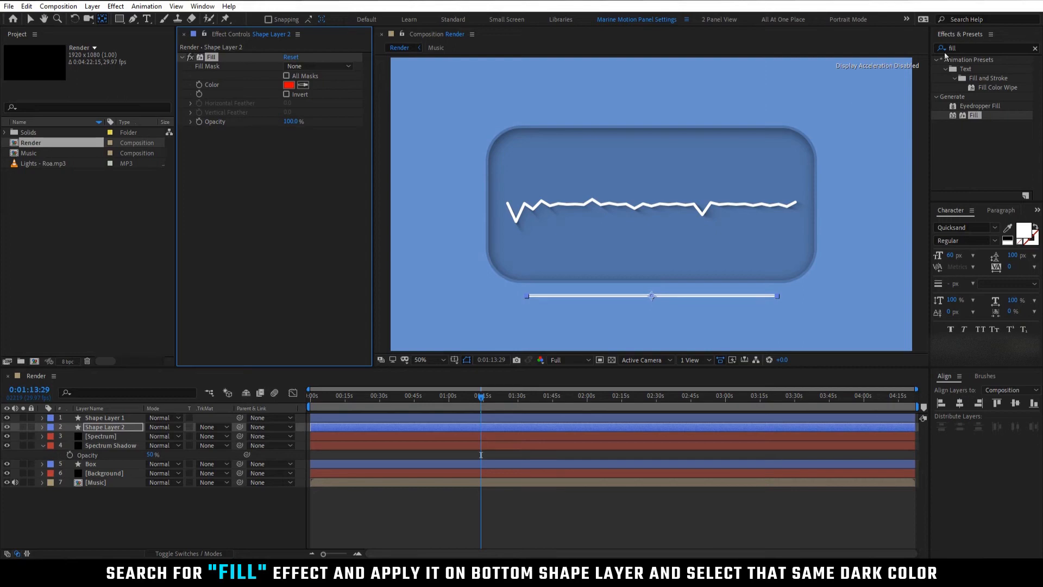
Sample the box's dark blue interior as the Fill effect color of Shape Layer 2.
{"action": "left_click", "coordinate": [303, 85]}
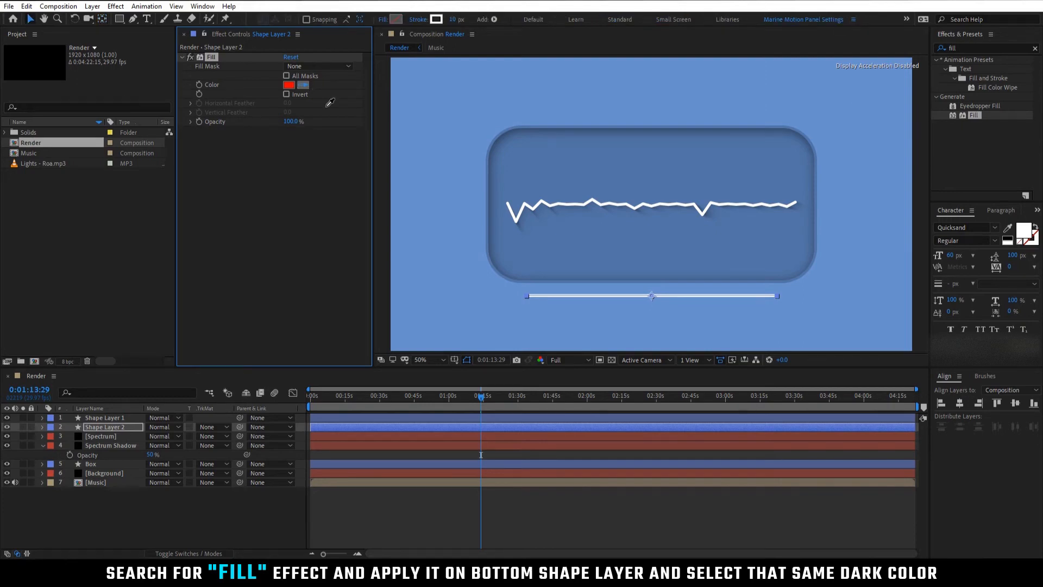
{"action": "left_click", "coordinate": [536, 175]}
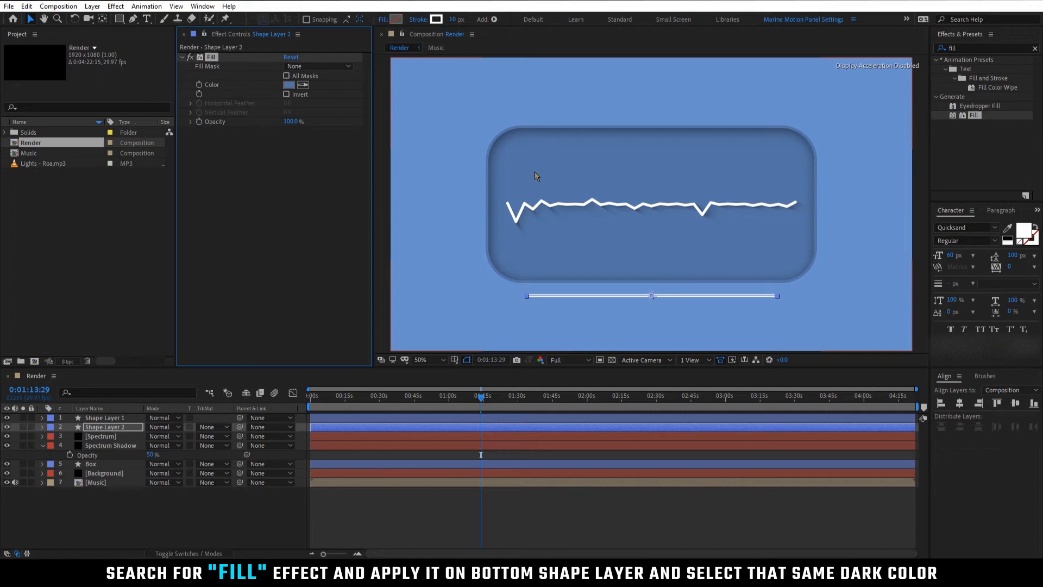
{"action": "left_click", "coordinate": [258, 506]}
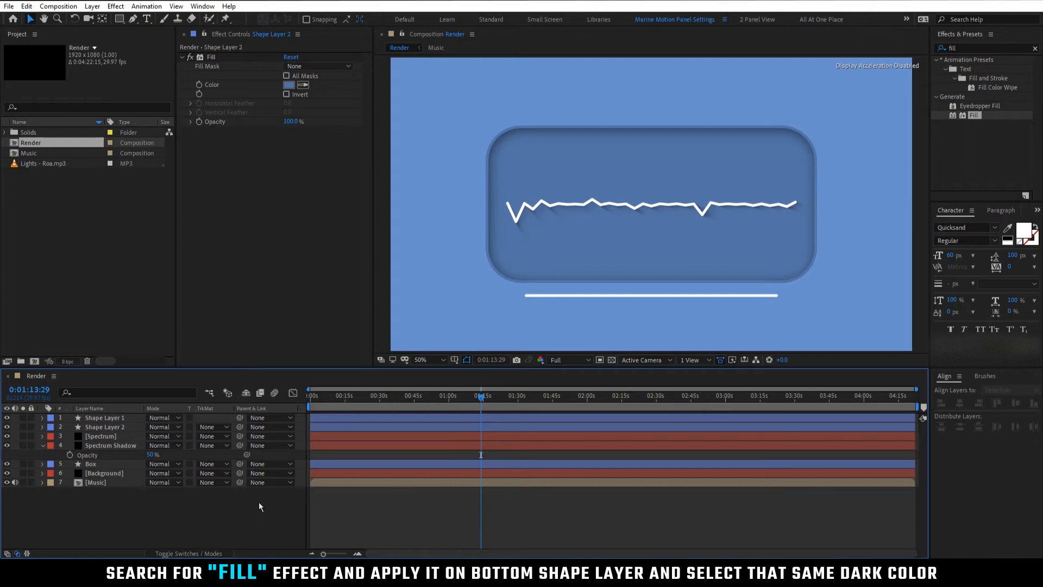
Add Trim Paths to the upper line layer, Shape Layer 1.
{"action": "left_click", "coordinate": [103, 417]}
{"action": "left_click", "coordinate": [494, 19]}
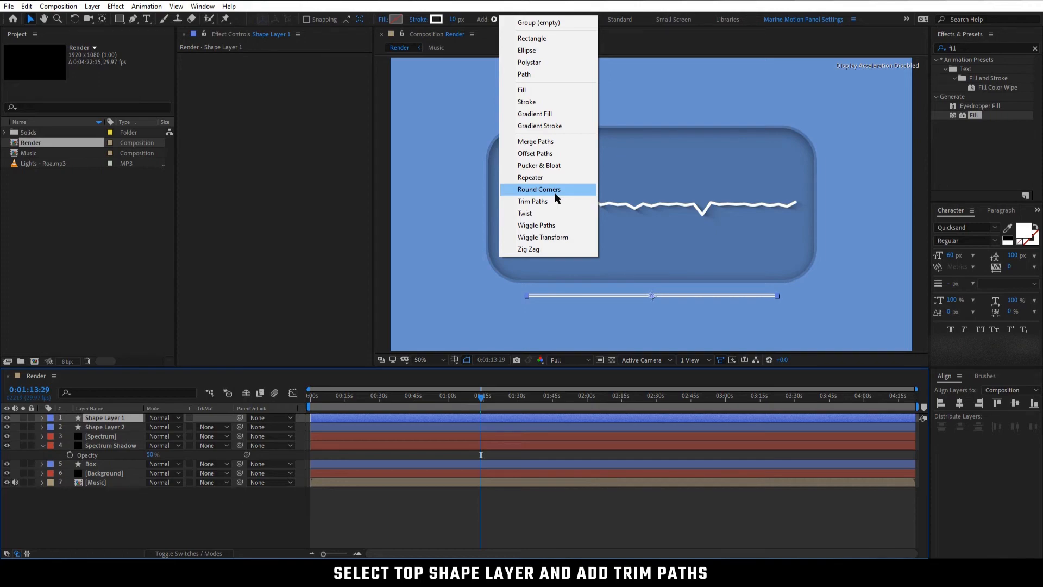
{"action": "left_click", "coordinate": [552, 201]}
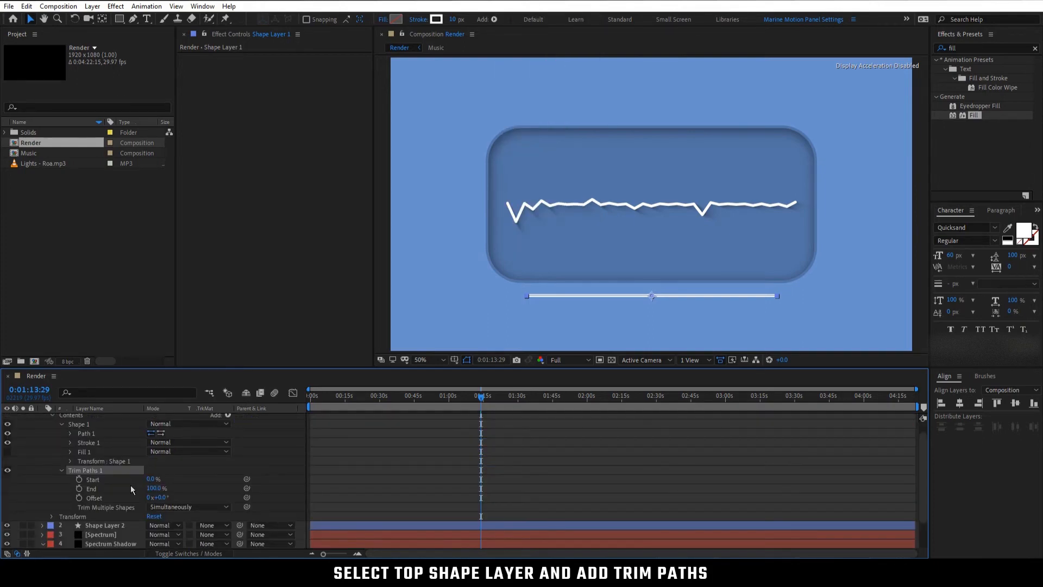
Animate the Trim Paths End of Shape Layer 1 from 0% at the first frame to 100% at the last frame.
{"action": "left_click", "coordinate": [155, 488]}
{"action": "type", "text": "0"}
{"action": "key", "text": "Return"}
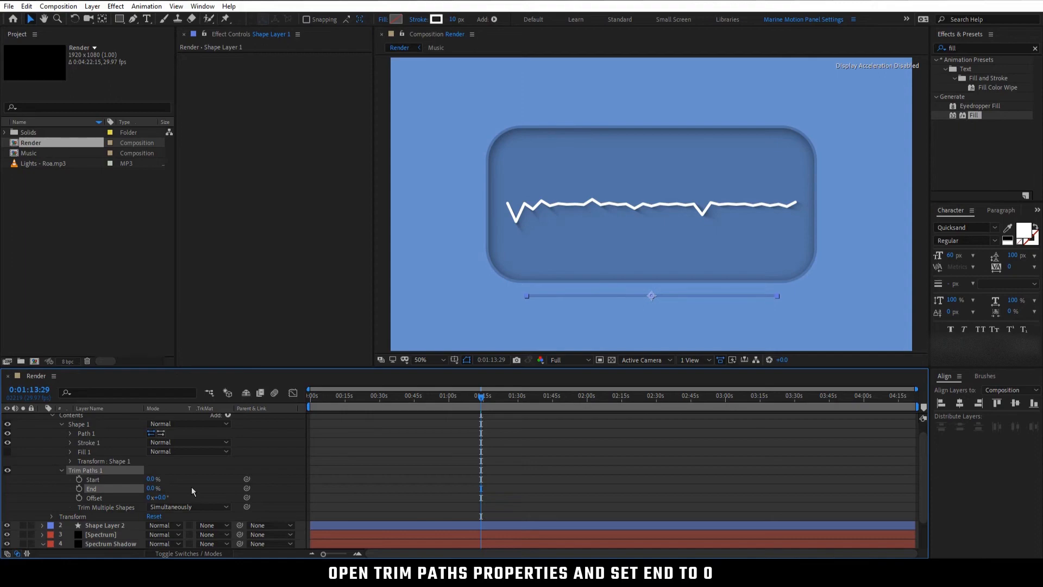
{"action": "left_click_drag", "start_coordinate": [341, 397], "coordinate": [321, 403]}
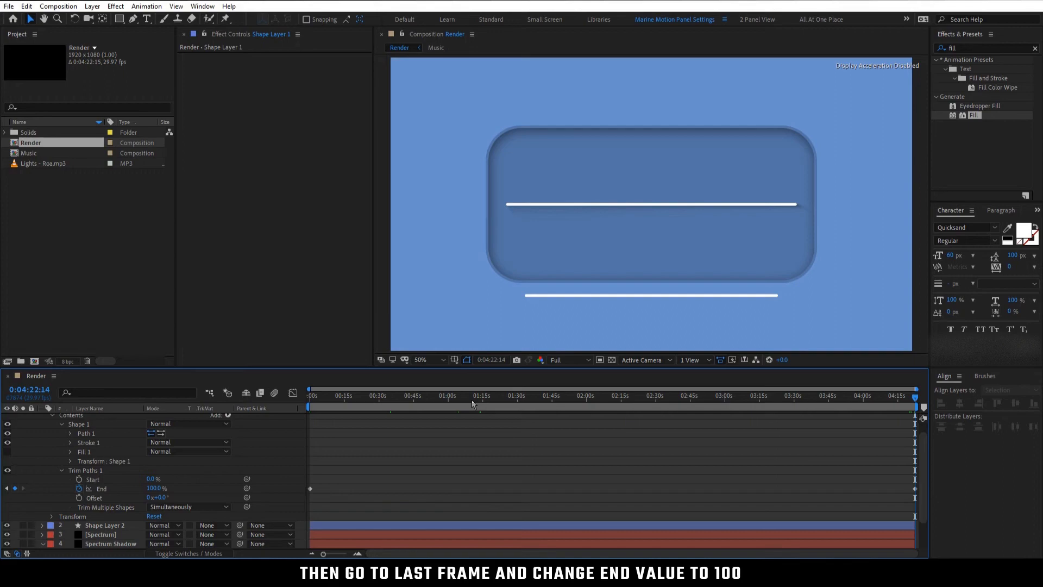
{"action": "left_click", "coordinate": [375, 401]}
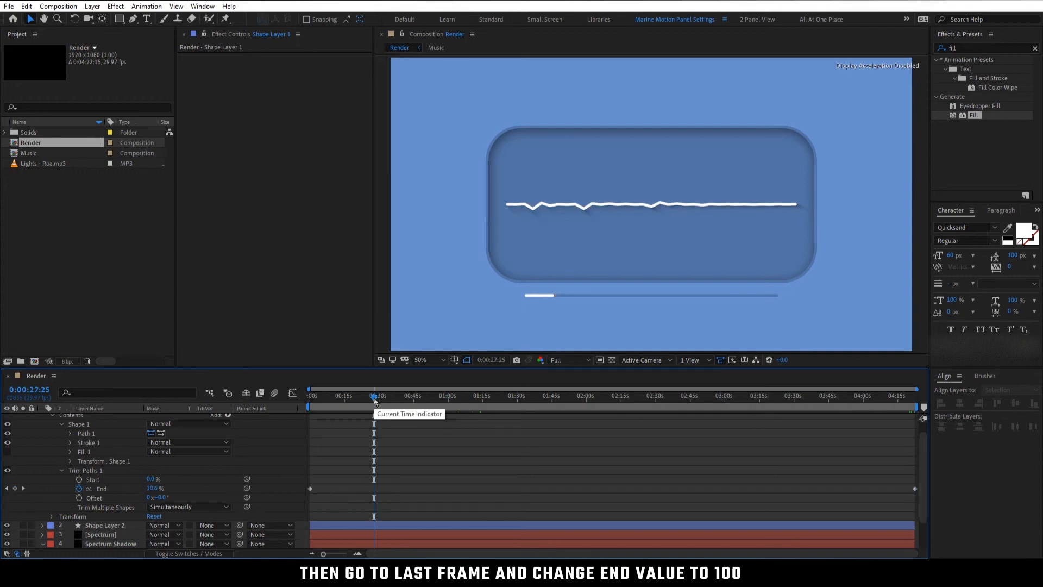
Rename Shape Layer 1 as "Progress Bar" and Shape Layer 2 as "Progress Bar Area".
{"action": "scroll", "coordinate": [253, 461], "scroll_direction": "up", "scroll_amount": 1}
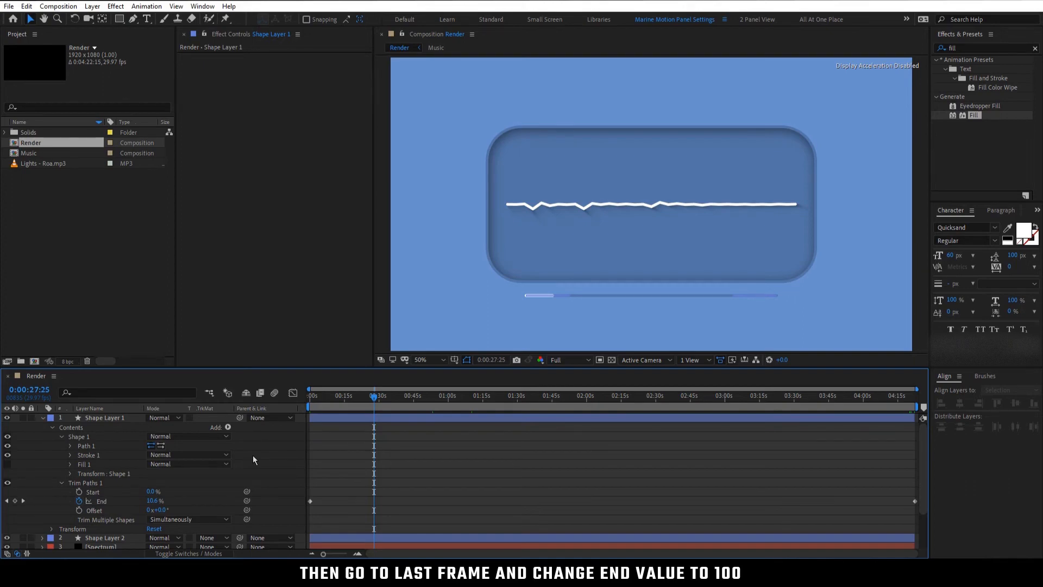
{"action": "left_click", "coordinate": [129, 418]}
{"action": "key", "text": "u"}
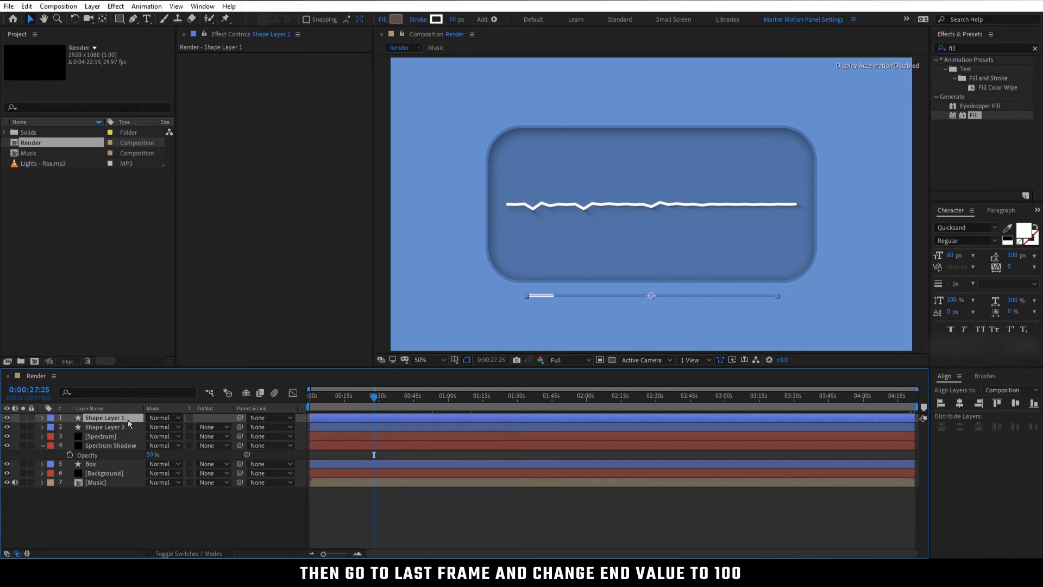
{"action": "key", "text": "Return"}
{"action": "type", "text": "Progress Bar"}
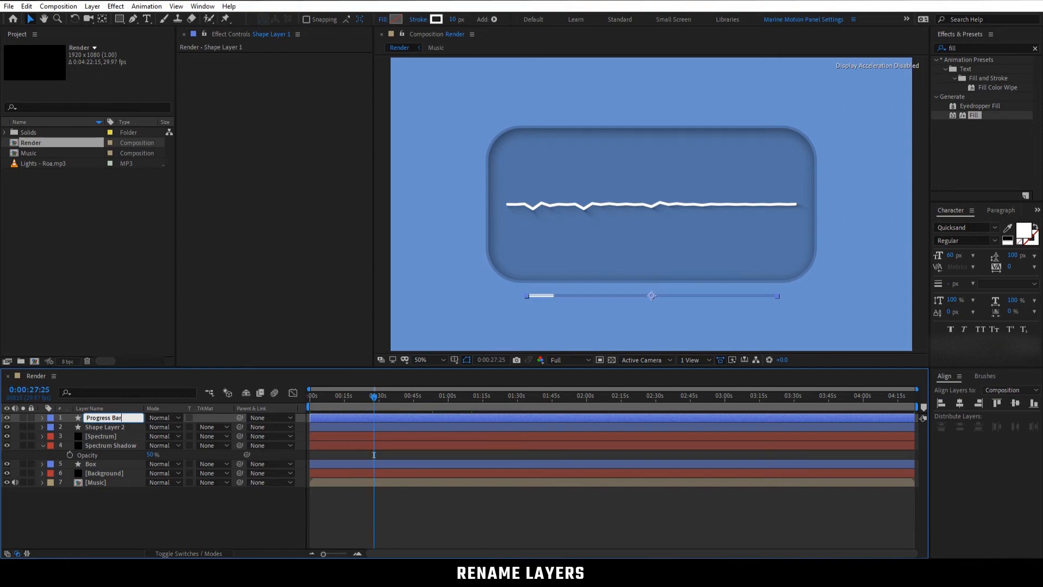
{"action": "key", "text": "Return"}
{"action": "left_click", "coordinate": [132, 428]}
{"action": "key", "text": "Return"}
{"action": "type", "text": "Progress B"}
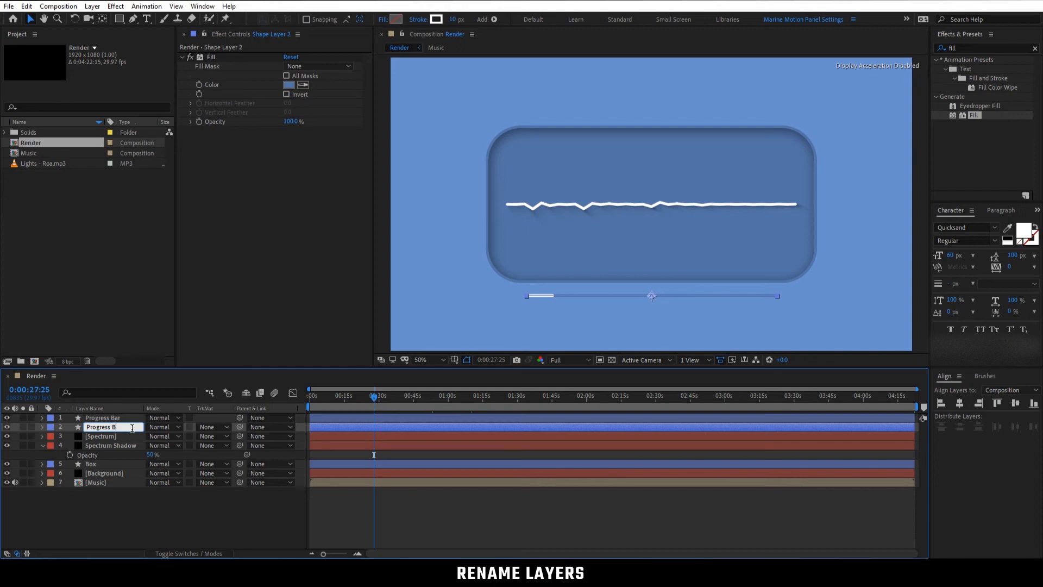
{"action": "type", "text": "ar Area"}
{"action": "left_click", "coordinate": [146, 498]}
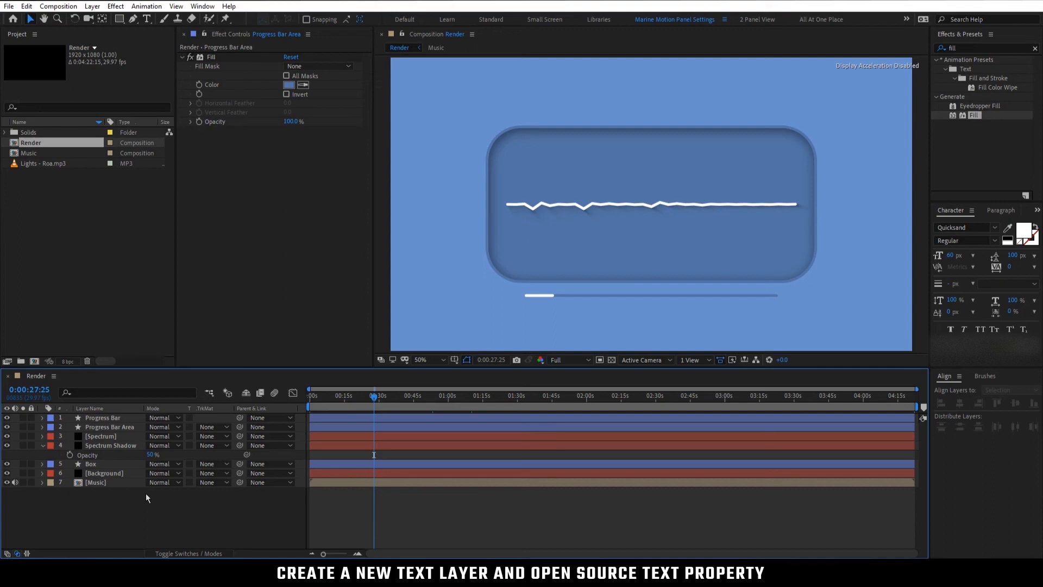
Create a new empty text layer and reveal its Source Text property.
{"action": "right_click", "coordinate": [145, 493]}
{"action": "mouse_move", "coordinate": [229, 375]}
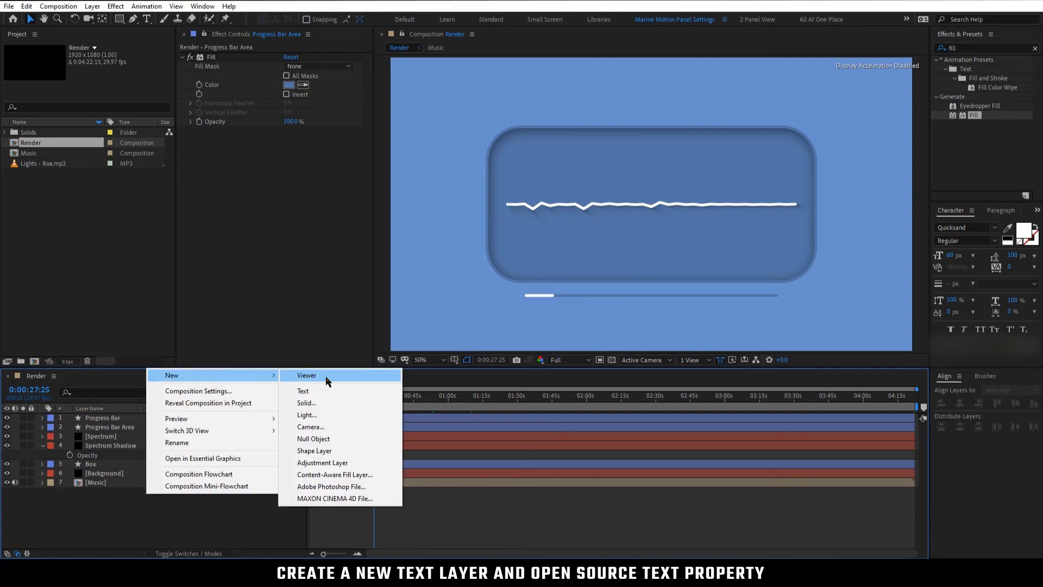
{"action": "left_click", "coordinate": [328, 391]}
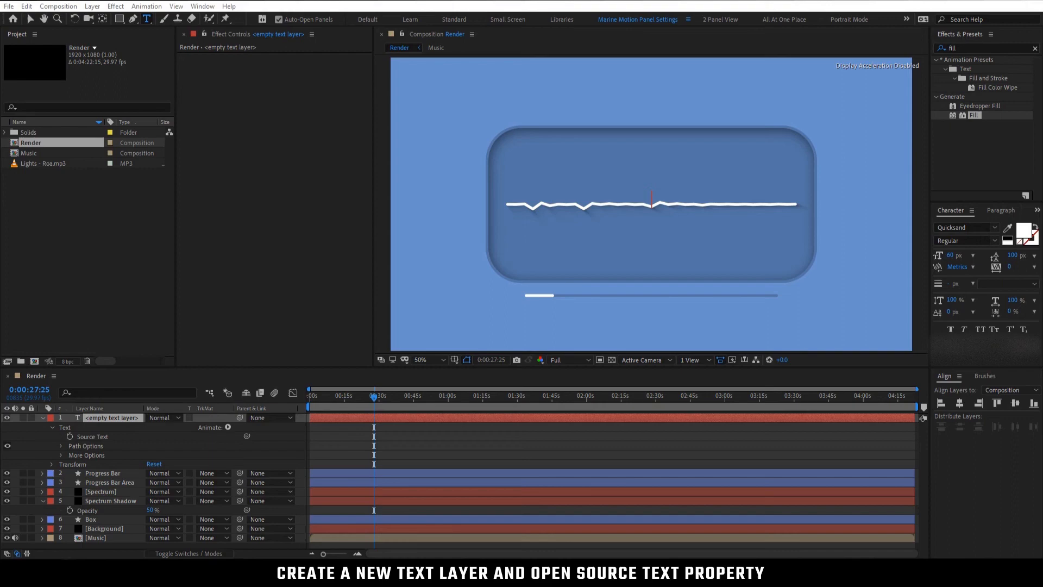
Switch to the Clock Script file in Notepad, copy the entire script and minimize the file's window.
{"action": "key", "text": "alt+Tab"}
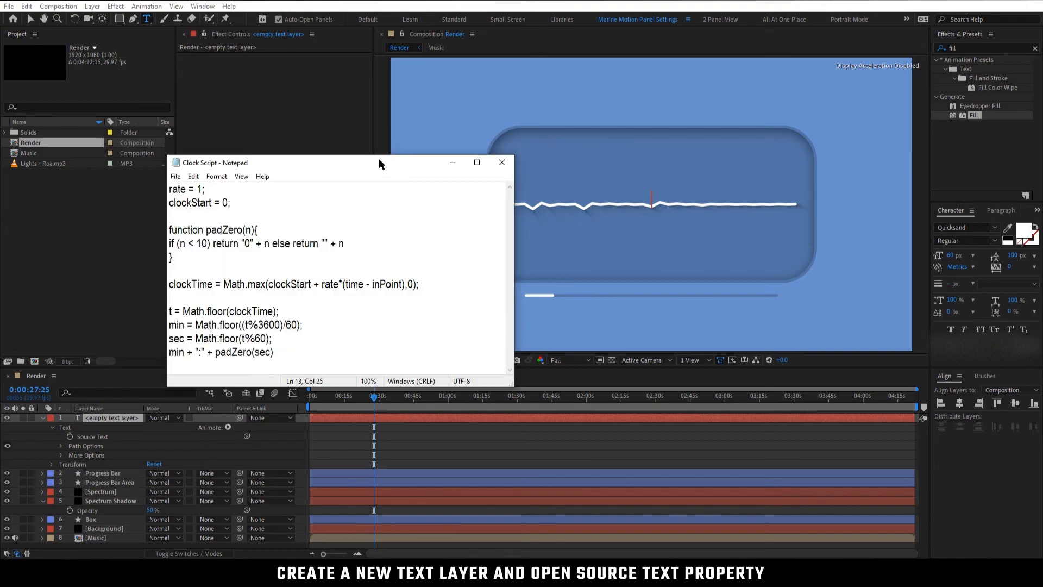
{"action": "left_click_drag", "start_coordinate": [379, 164], "coordinate": [401, 154]}
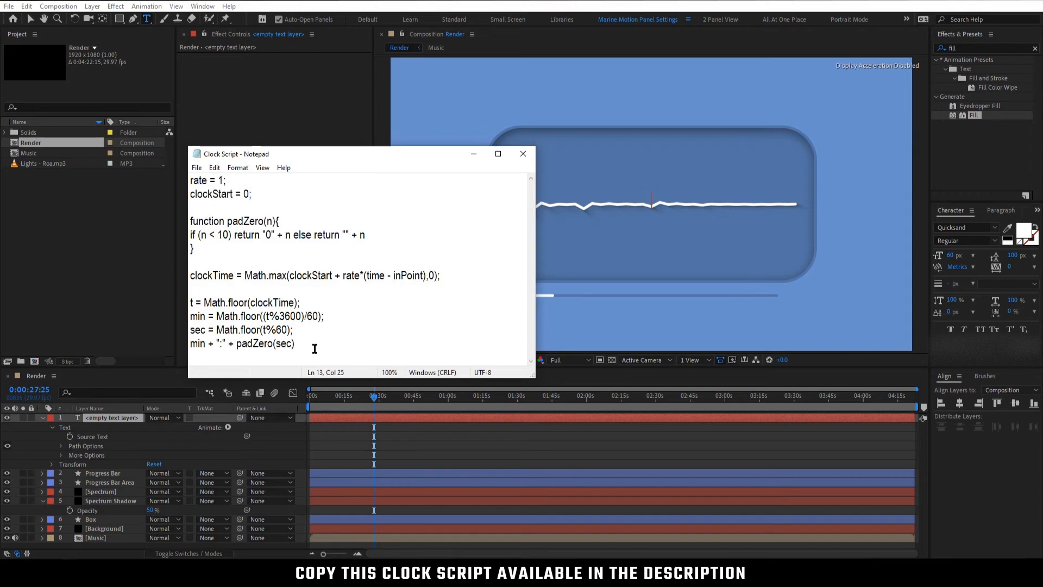
{"action": "key", "text": "ctrl+a"}
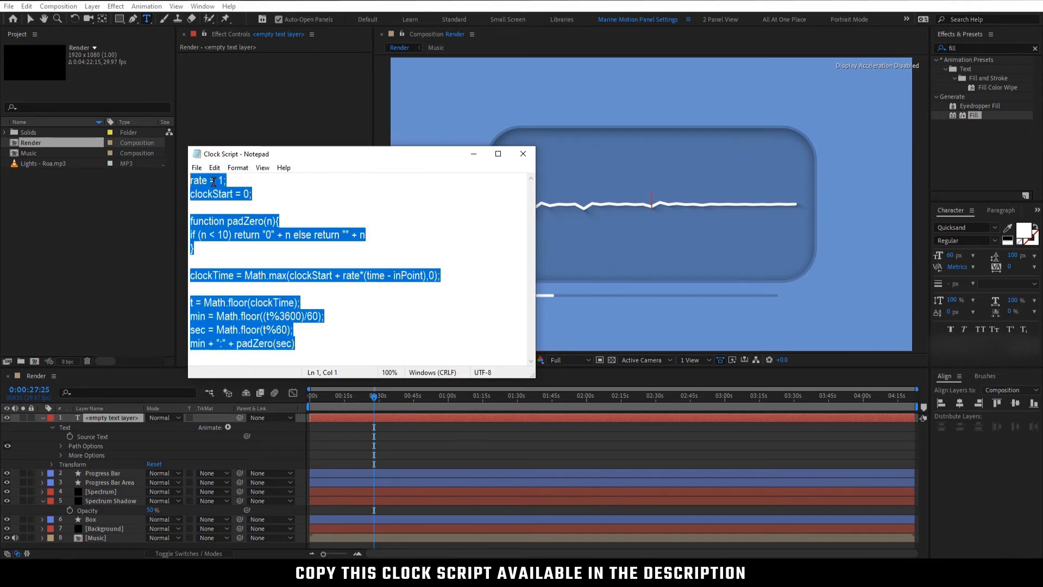
{"action": "left_click", "coordinate": [473, 154]}
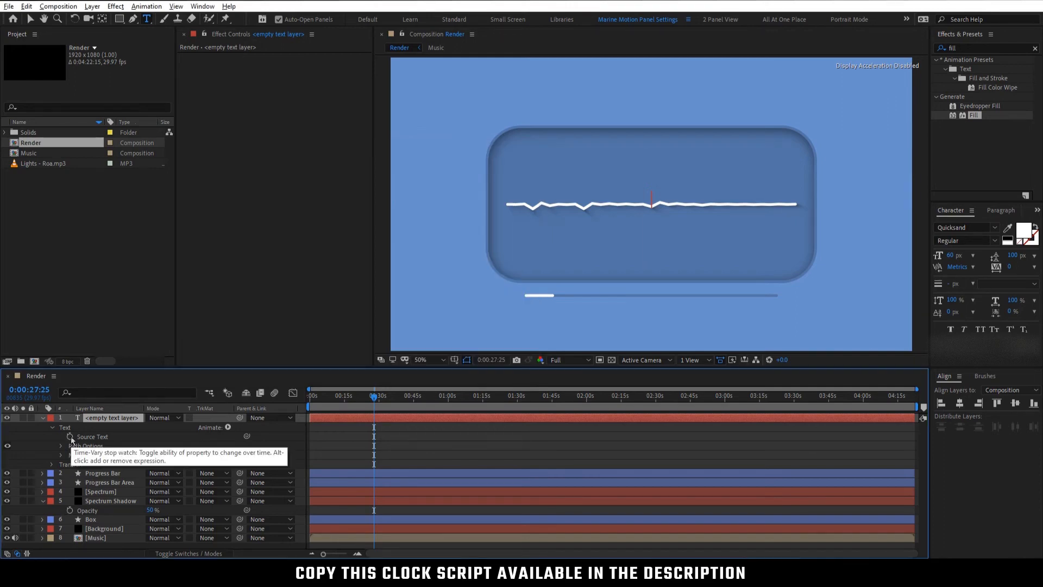
Add an expression to the empty text layer's Source Text and paste the copied clock script into it.
{"action": "left_click", "coordinate": [69, 436], "text": "alt"}
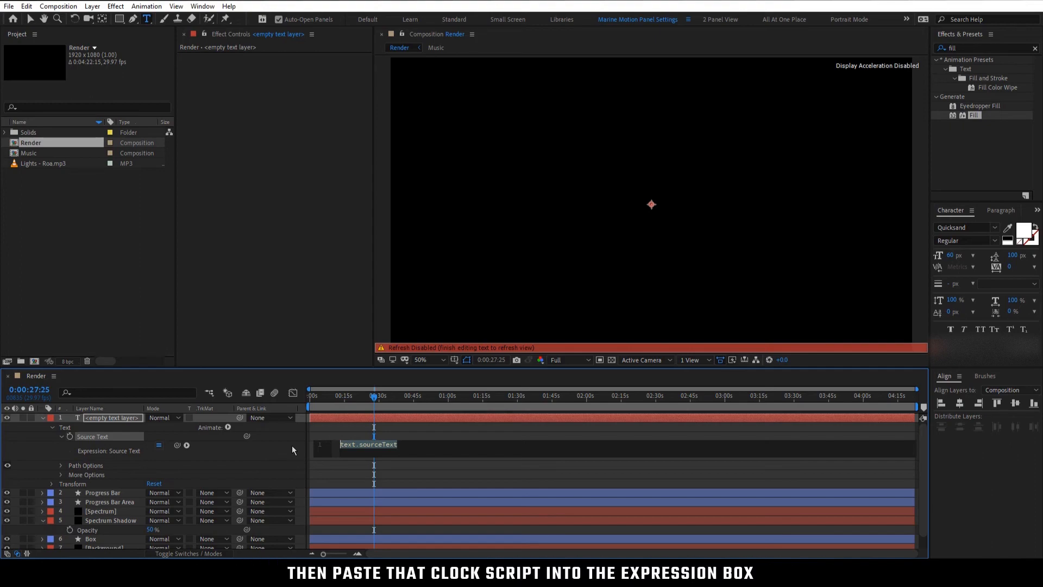
{"action": "type", "text": "rate = 1; clockStart = 0;"}
{"action": "left_click", "coordinate": [113, 423]}
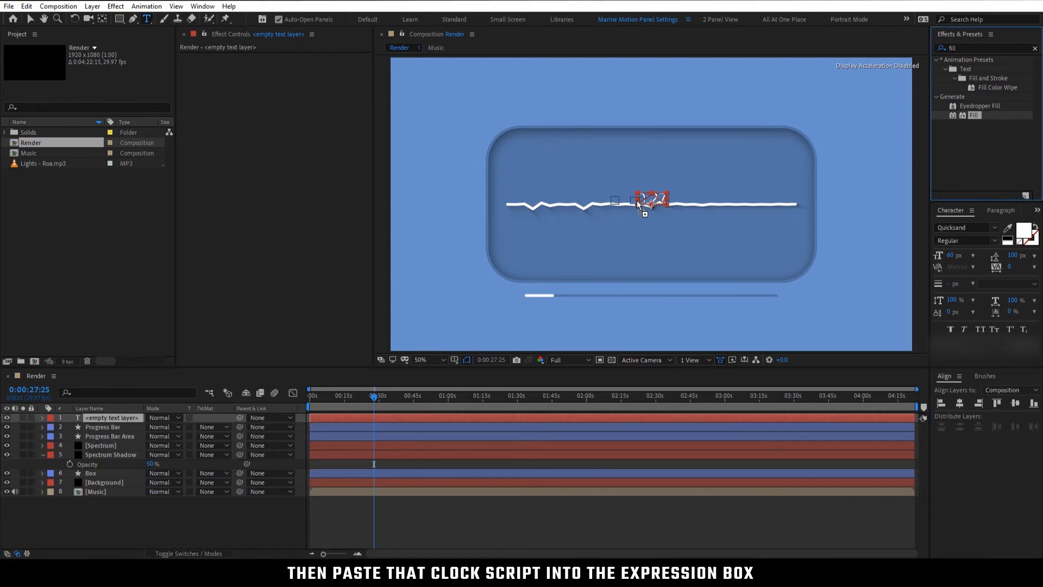
Apply the Fill effect to the clock text and sample the progress bar area's dark blue as its color.
{"action": "left_click_drag", "start_coordinate": [637, 200], "coordinate": [636, 200]}
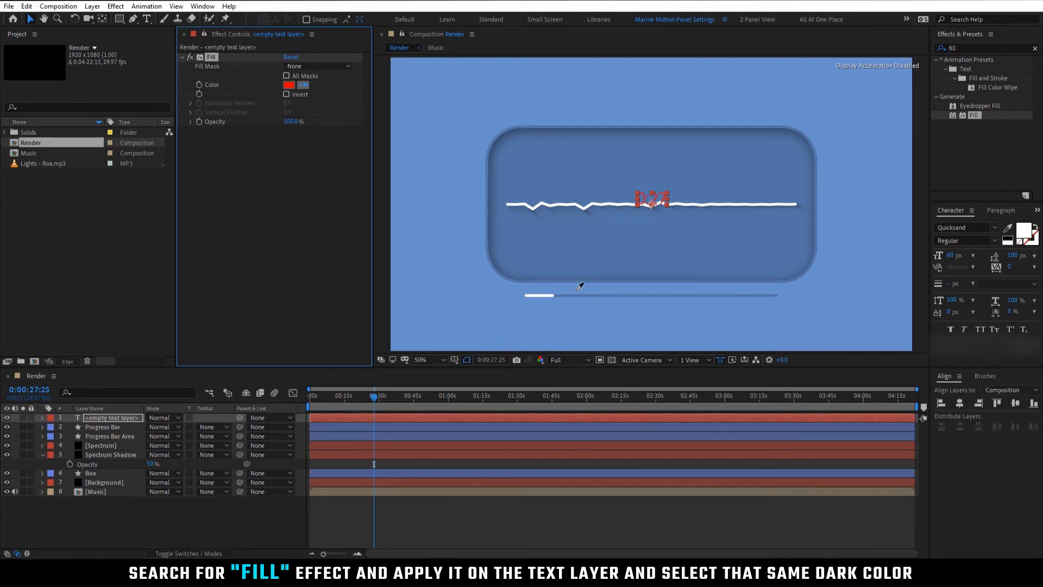
{"action": "left_click", "coordinate": [577, 289]}
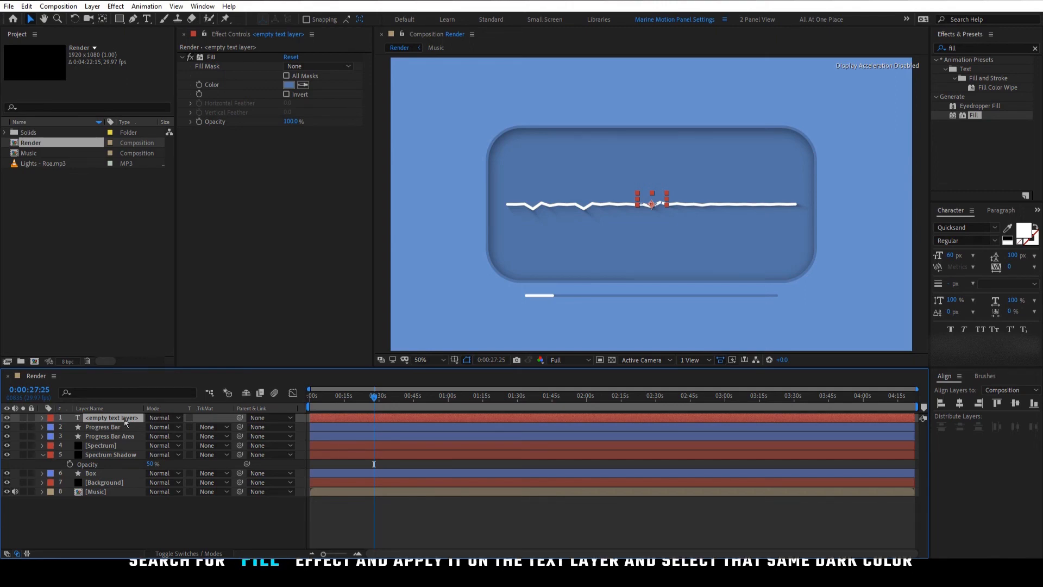
Move the clock text straight down until it sits just below the progress bar.
{"action": "key", "text": "shift+Down"}
{"action": "key", "text": "shift+Down"}
{"action": "key", "text": "shift+Down"}
{"action": "key", "text": "shift+Down"}
{"action": "key", "text": "shift+Down"}
{"action": "key", "text": "shift+Down"}
{"action": "key", "text": "shift+Down"}
{"action": "key", "text": "shift+Down"}
{"action": "key", "text": "shift+Down"}
{"action": "key", "text": "shift+Down"}
{"action": "key", "text": "shift+Down"}
{"action": "key", "text": "shift+Down"}
{"action": "key", "text": "shift+Down"}
{"action": "key", "text": "shift+Down"}
{"action": "key", "text": "shift+Down"}
{"action": "key", "text": "shift+Down"}
{"action": "key", "text": "shift+Down"}
{"action": "key", "text": "shift+Down"}
{"action": "key", "text": "shift+Down"}
{"action": "key", "text": "shift+Down"}
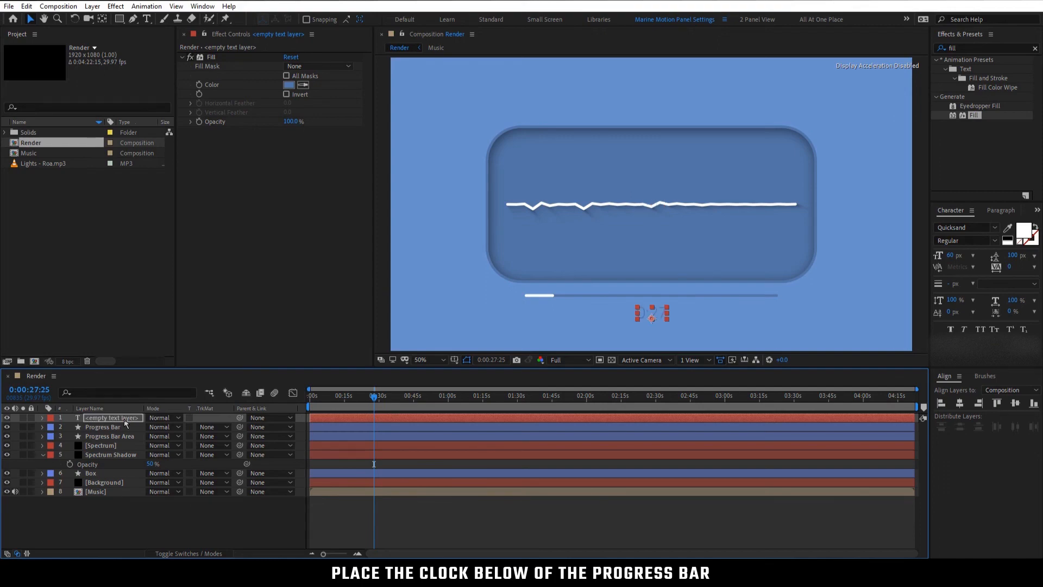
{"action": "left_click", "coordinate": [214, 523]}
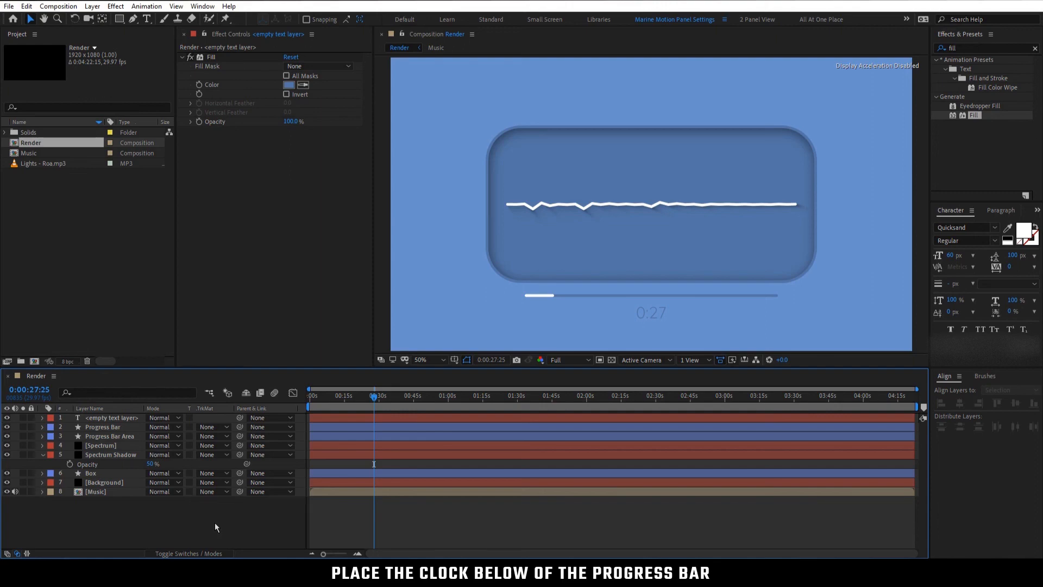
Rename the clock's text layer as "Clock".
{"action": "key", "text": "Return"}
{"action": "type", "text": "Clock"}
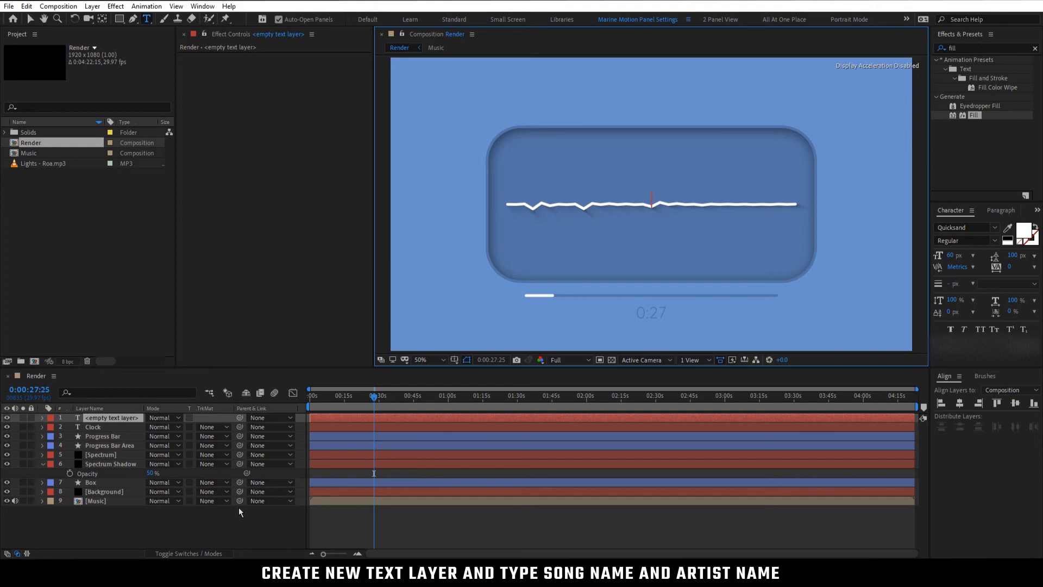
Add a new text layer for the song and artist names, beginning with "Lights -".
{"action": "type", "text": "Lights -"}
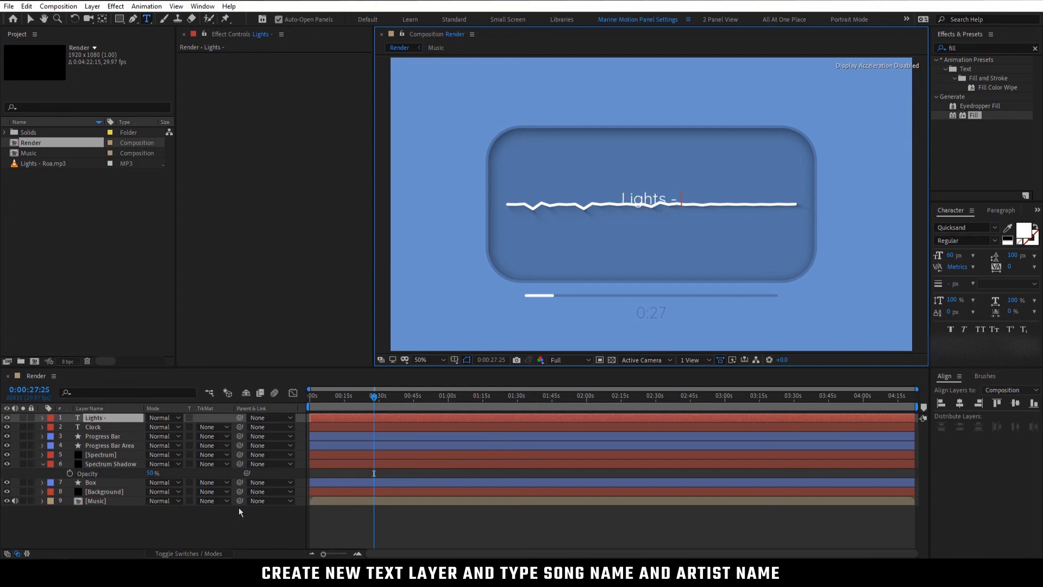